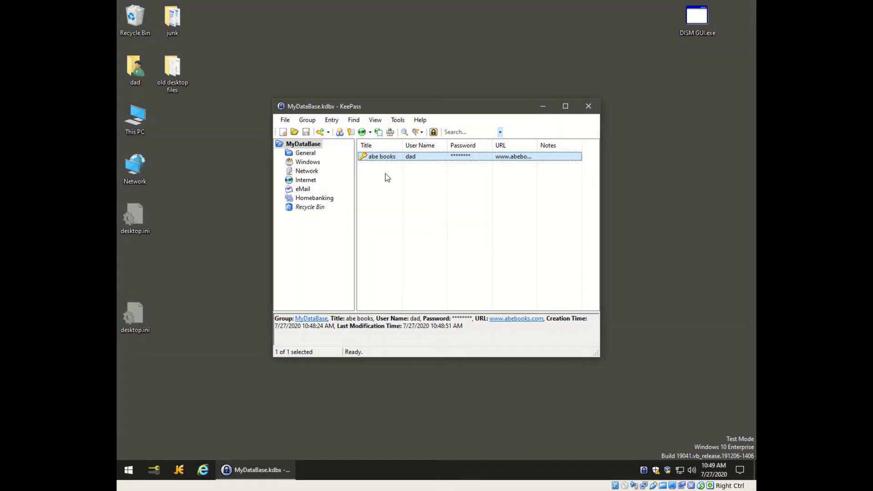
Open Tools > Plugins and use Get More Plugins to load keepass.info's plugins page.
left_click(399, 121)
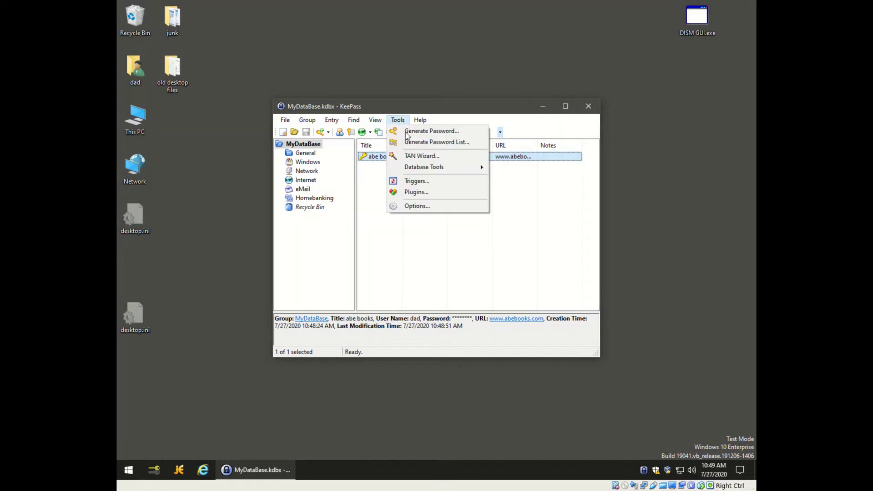
left_click(415, 193)
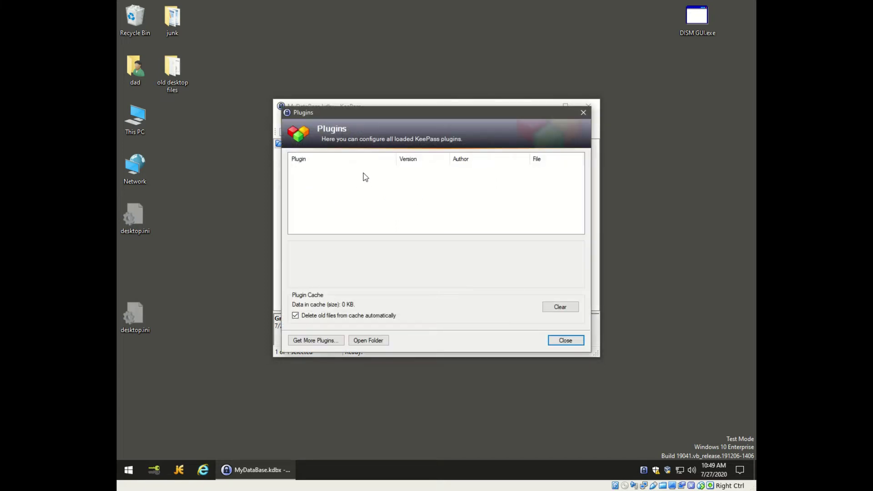
left_click(308, 343)
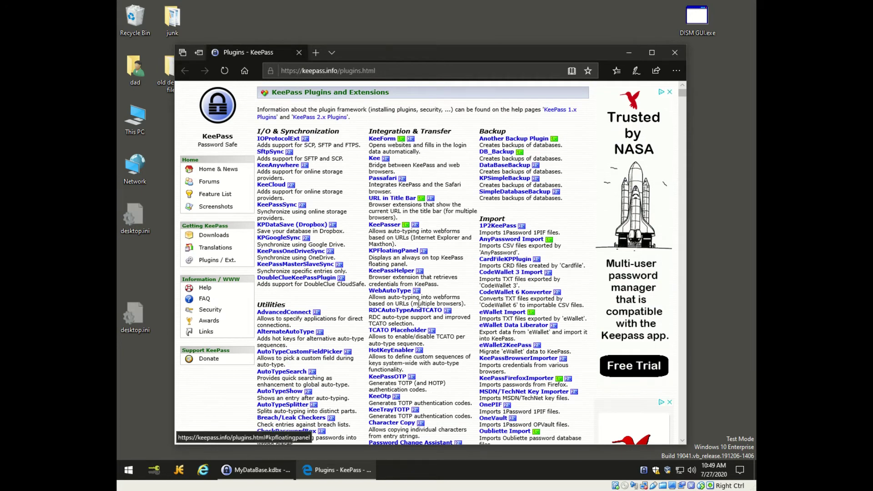
Jump to KeeAnywhere's entry on the plugins page and open its website in a background tab.
scroll(423, 296, "down", 15)
scroll(419, 307, "up", 15)
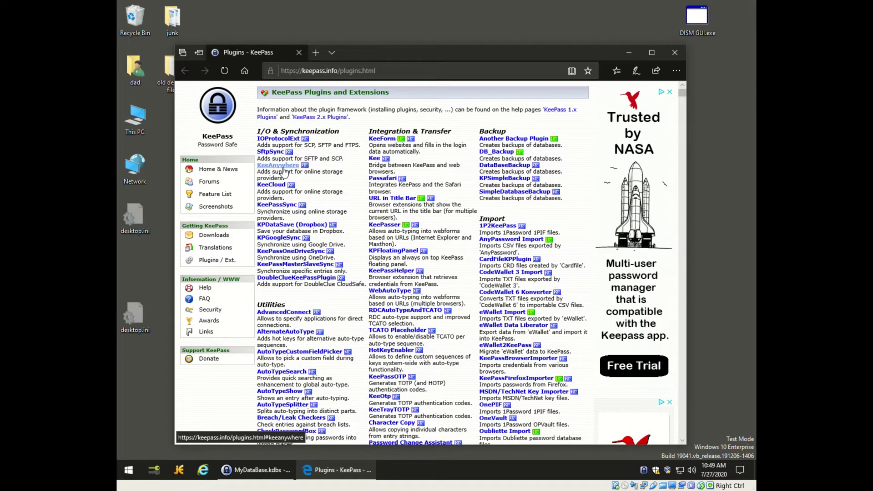
left_click(278, 165)
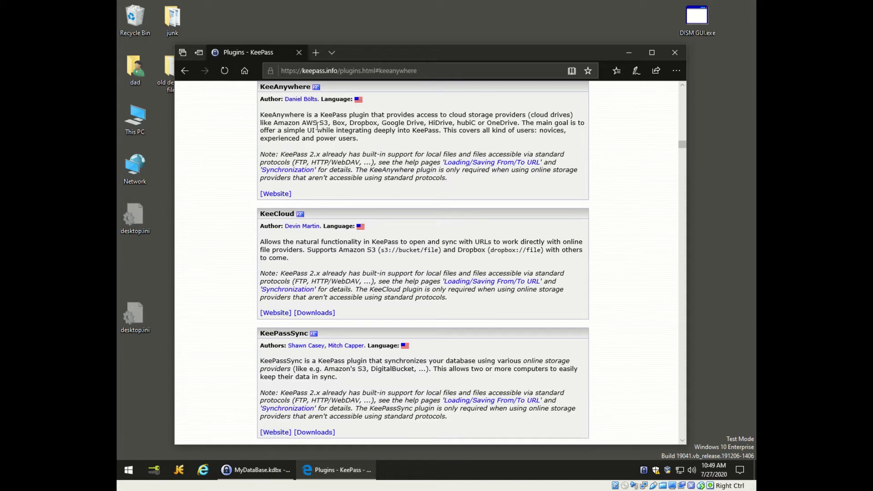
left_click_drag(273, 123, 517, 128)
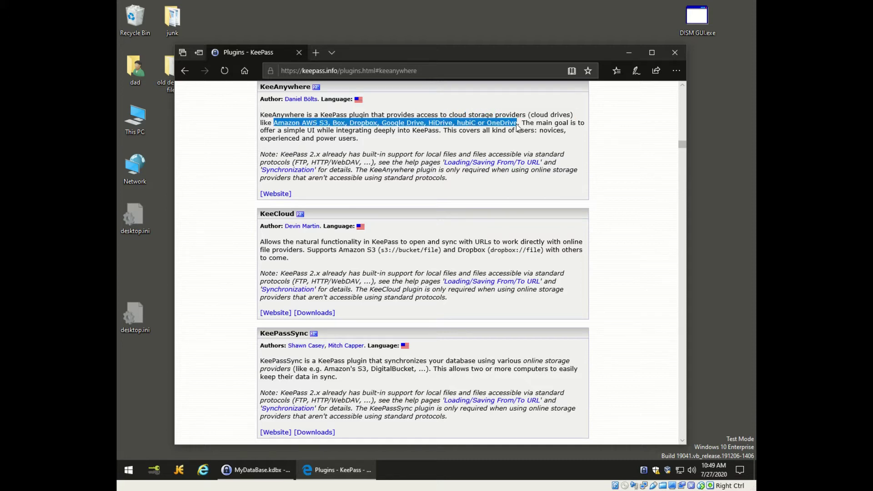
left_click(363, 121)
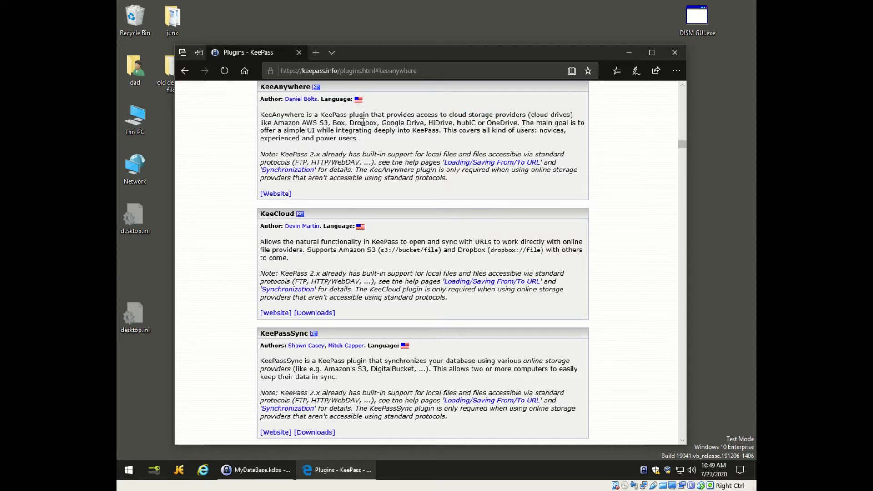
middle_click(276, 196)
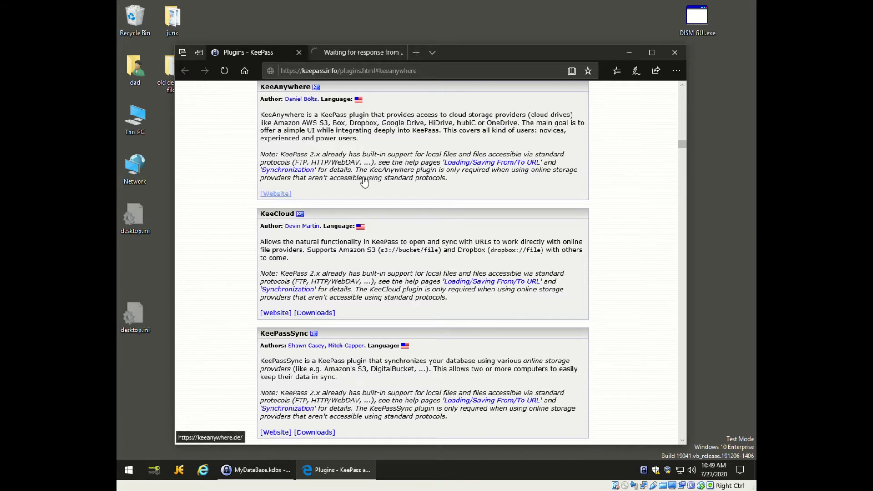
Save KeeAnywhere-1.6.0.plgx from the KeeAnywhere site and show the Downloads list.
key("ctrl+Tab")
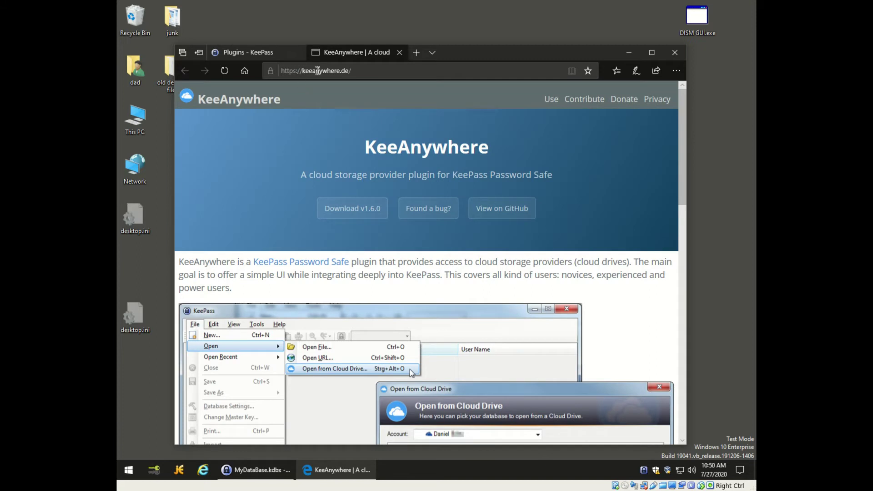
left_click(346, 213)
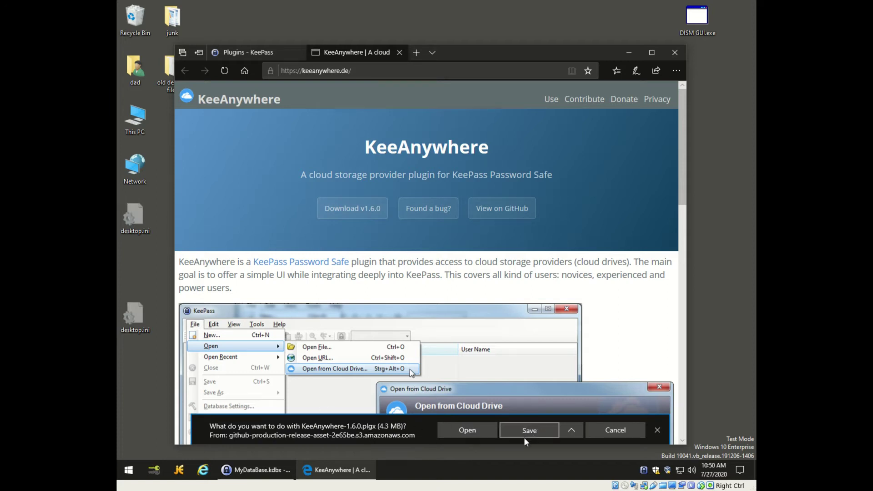
left_click(528, 431)
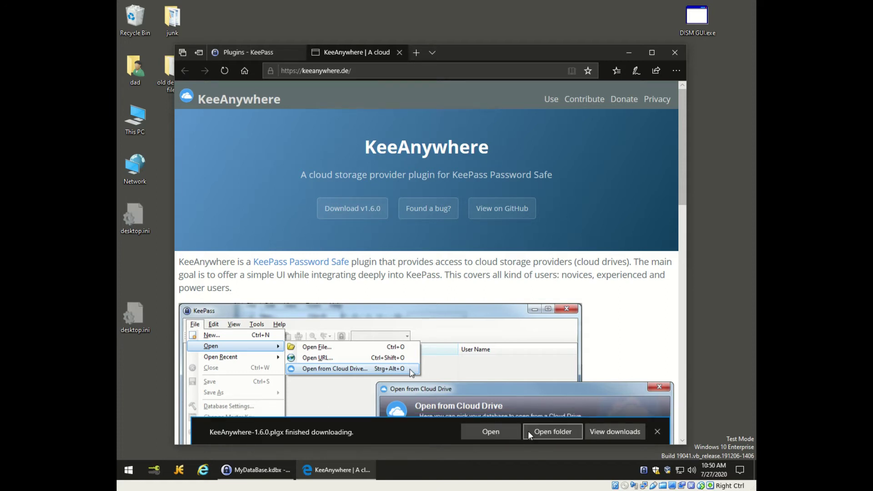
left_click(603, 430)
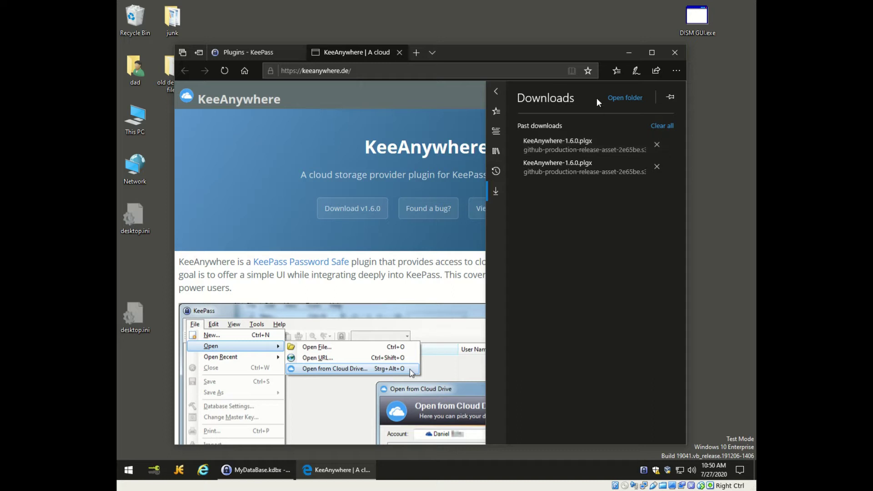
Open the Downloads folder, close Edge with all tabs, and close the Plugins dialog and KeePass.
left_click(620, 99)
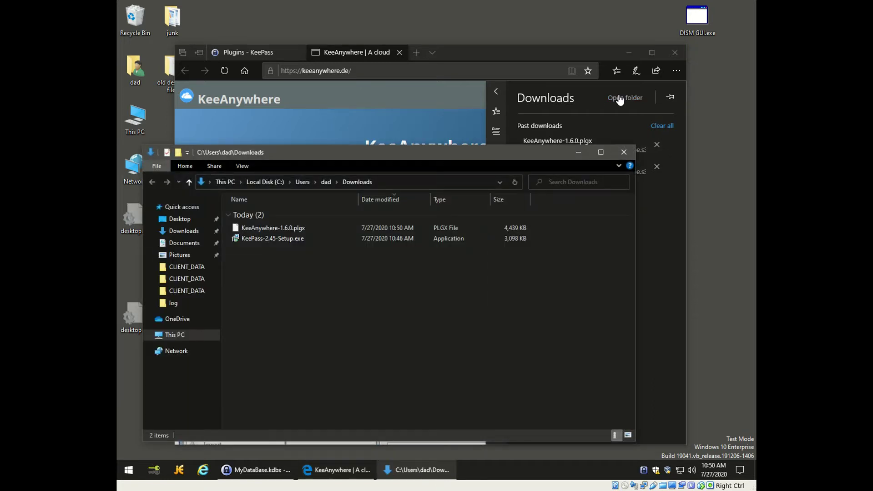
left_click(674, 54)
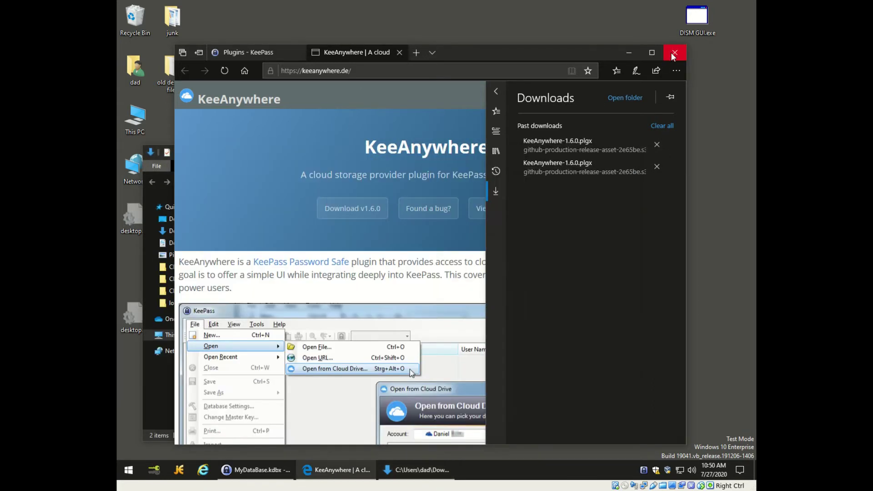
left_click(391, 273)
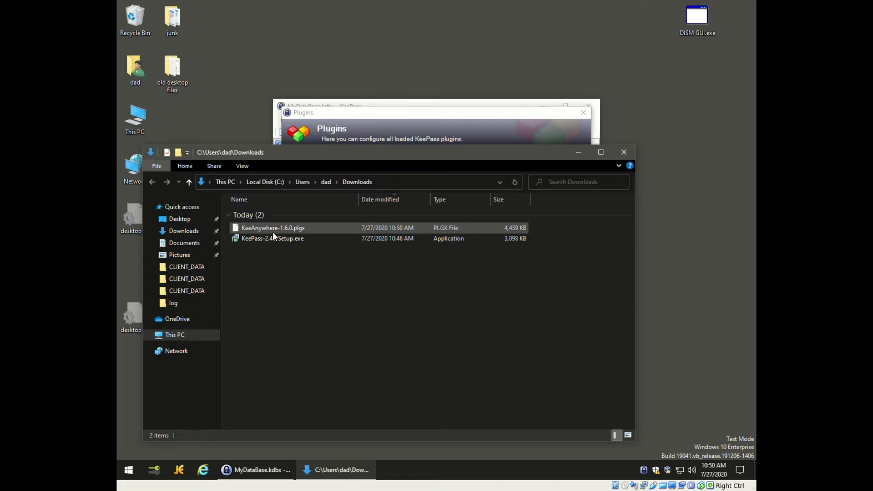
left_click_drag(277, 155, 448, 250)
left_click(358, 187)
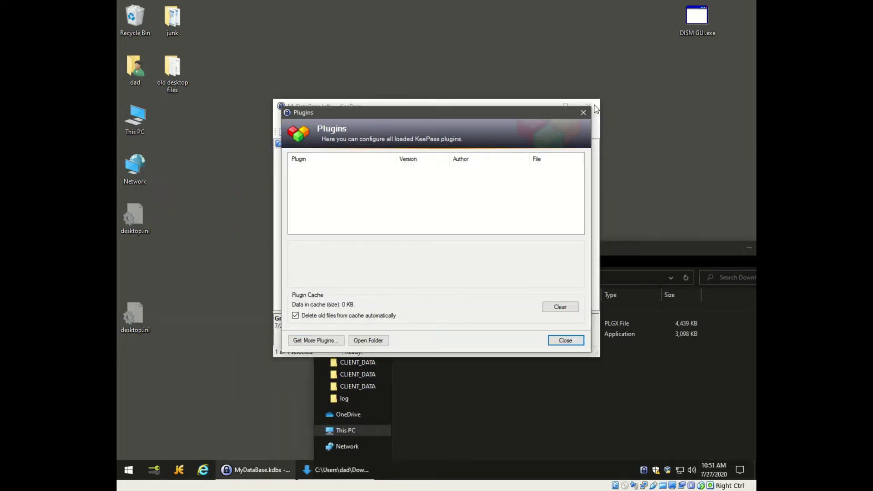
left_click(585, 112)
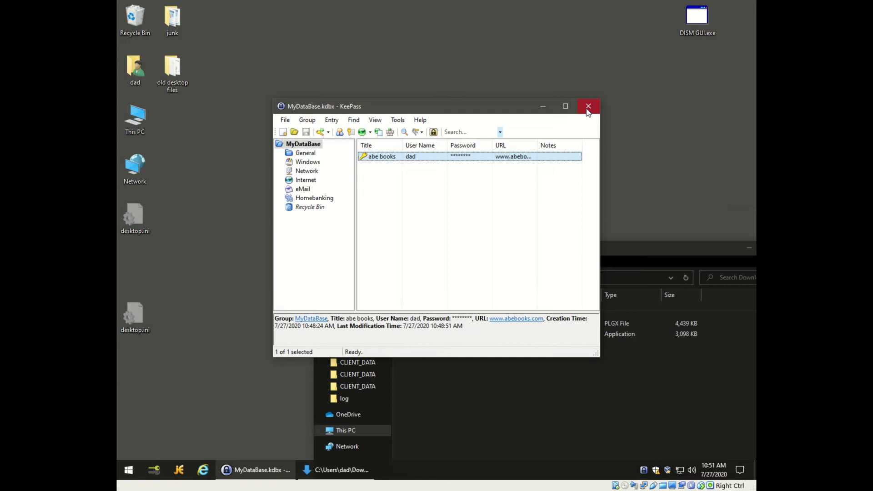
left_click(588, 112)
Copy KeeAnywhere-1.6.0.plgx from the Downloads folder to the clipboard.
left_click_drag(567, 246, 473, 108)
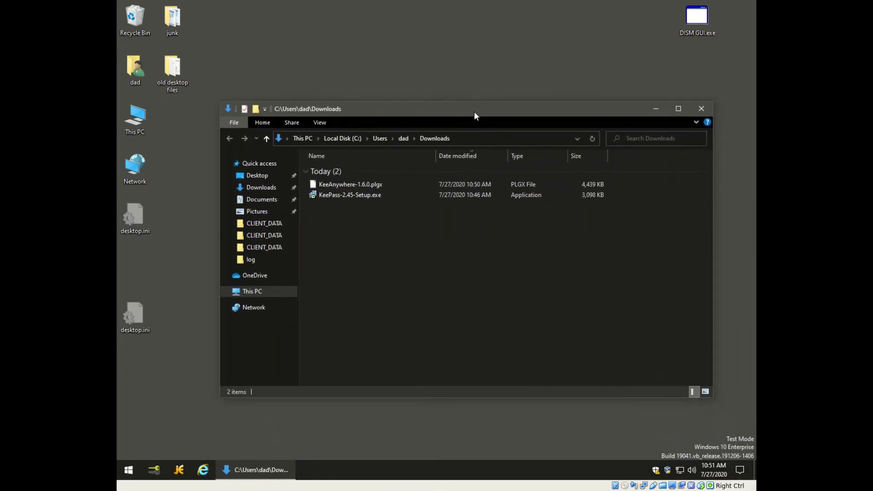
left_click(334, 184)
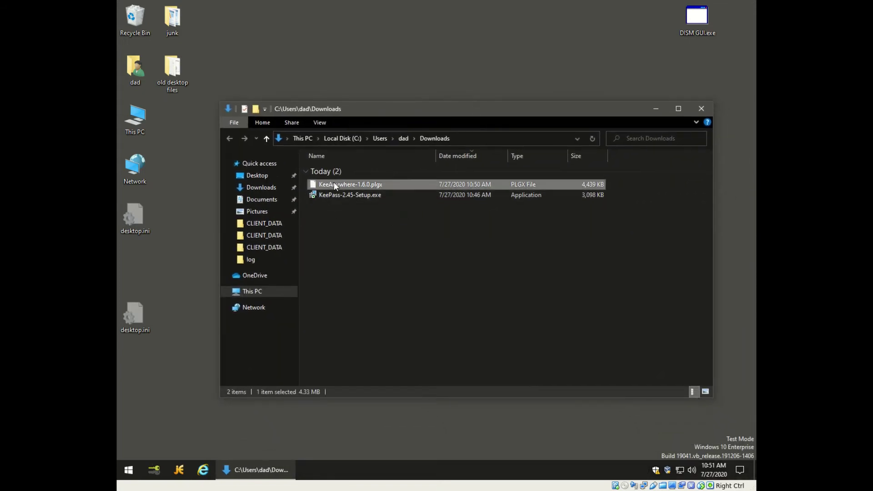
right_click(336, 185)
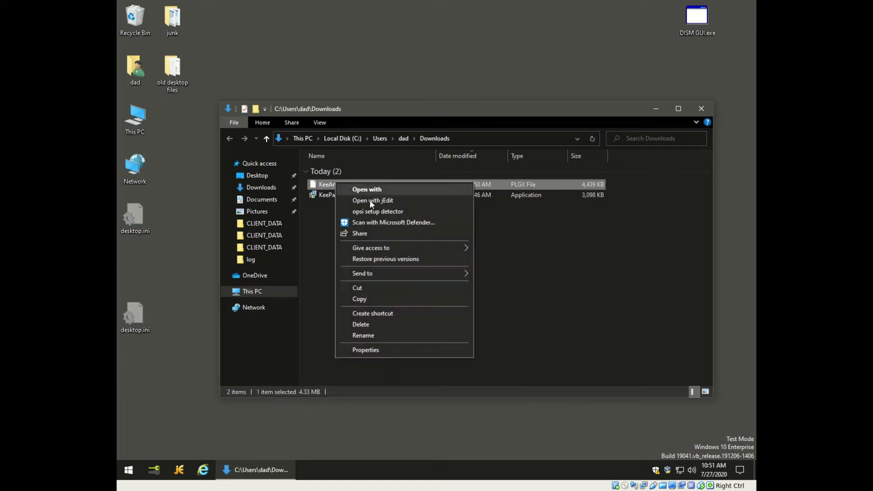
left_click(359, 298)
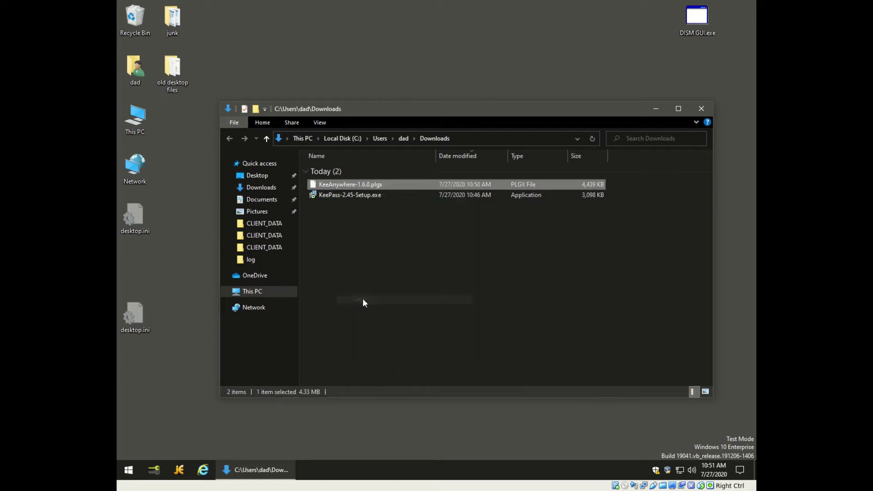
left_click(134, 120)
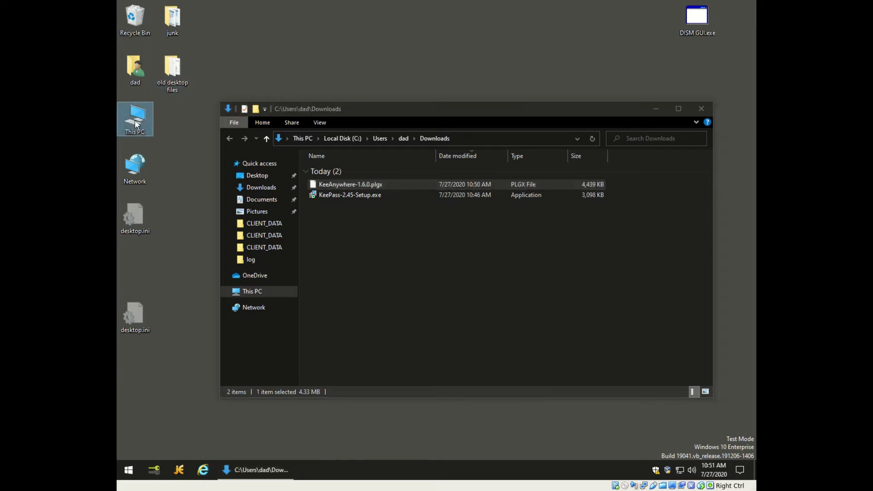
Browse to C:\Program Files (x86)\KeePass Password Safe 2\Plugins.
double_click(134, 119)
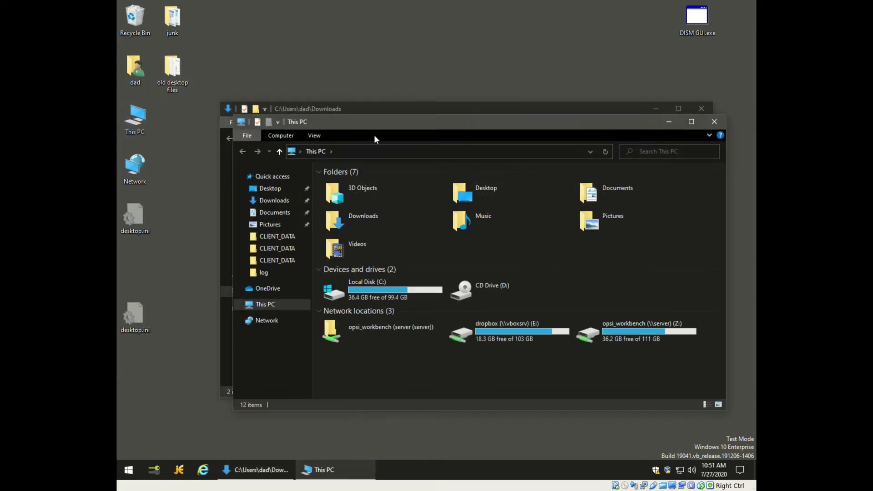
double_click(360, 291)
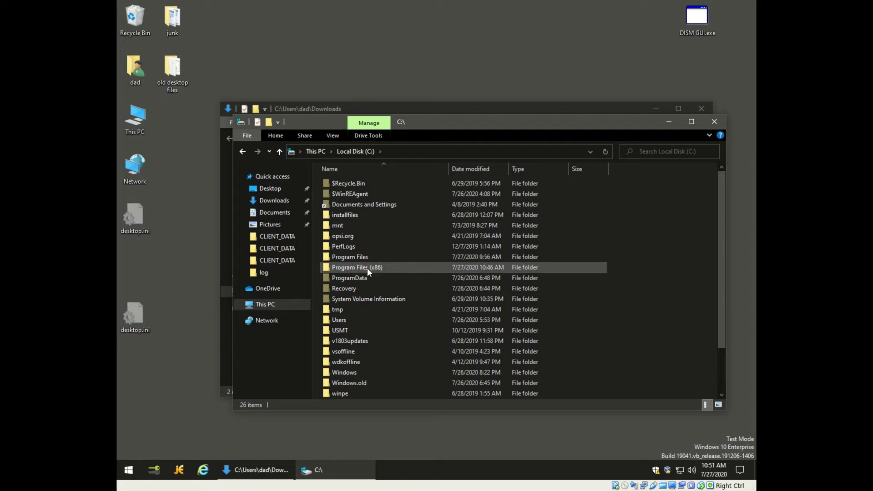
left_click(367, 269)
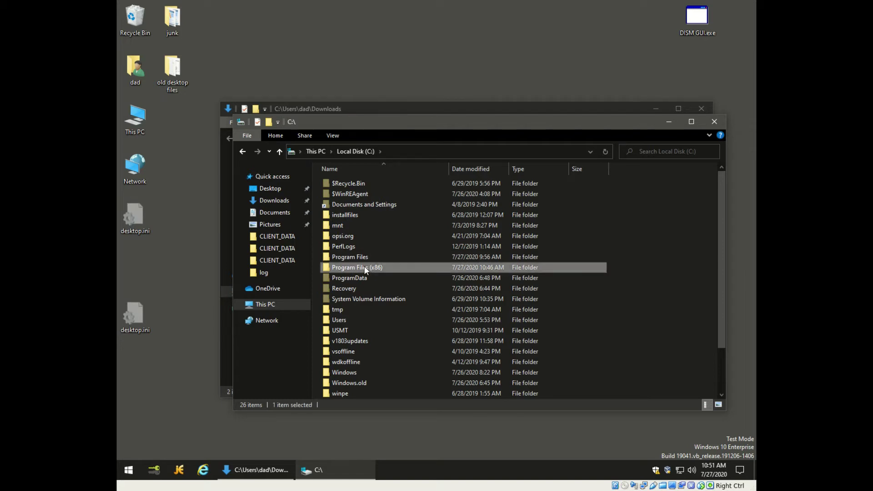
double_click(364, 267)
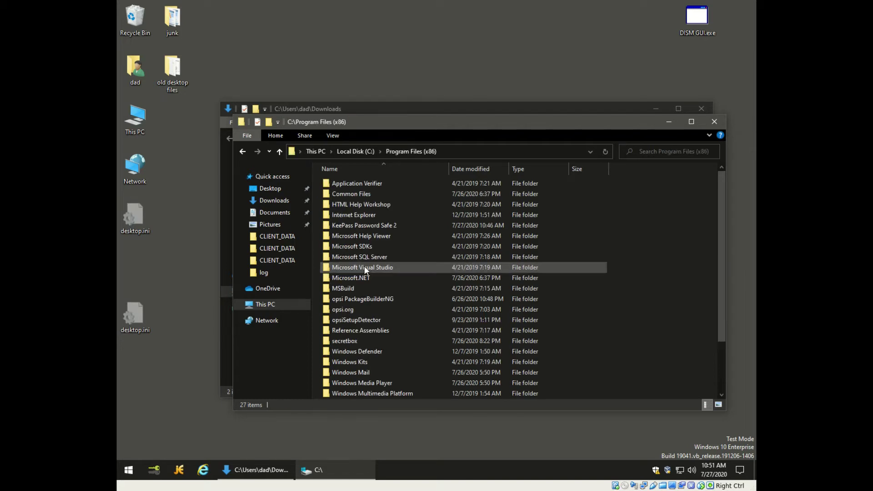
double_click(366, 224)
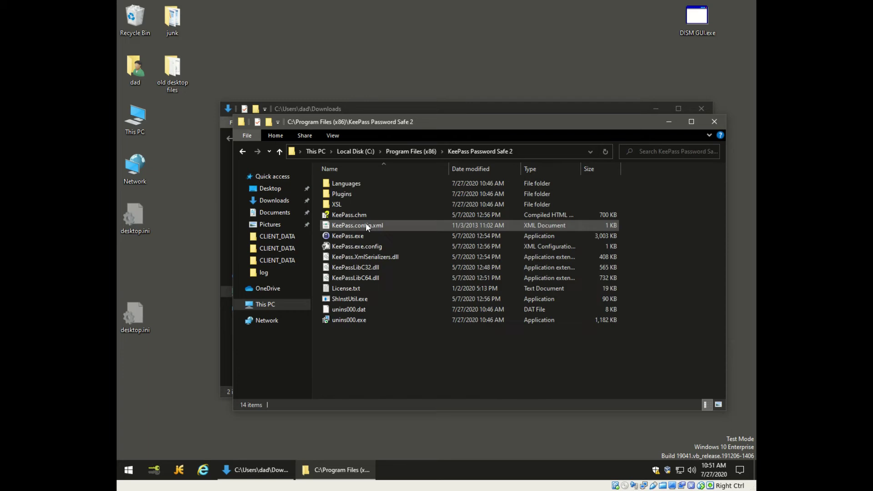
double_click(355, 193)
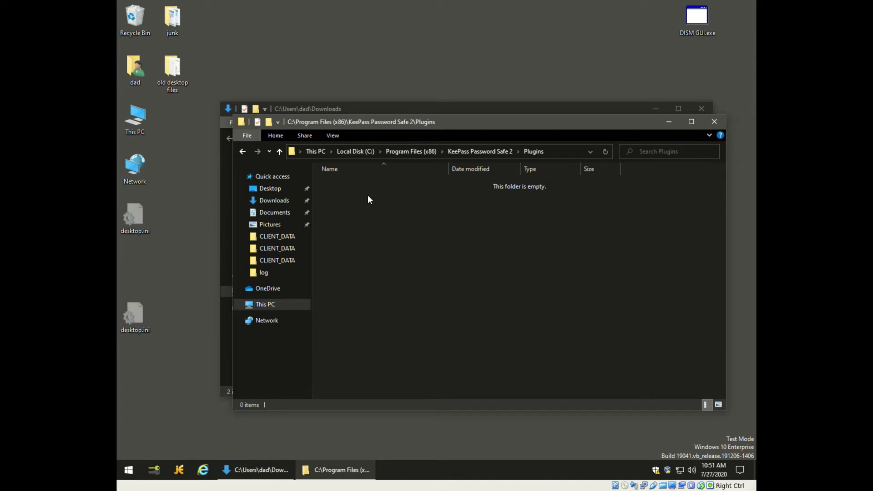
Paste KeeAnywhere-1.6.0.plgx into the Plugins folder, granting administrator permission.
right_click(368, 196)
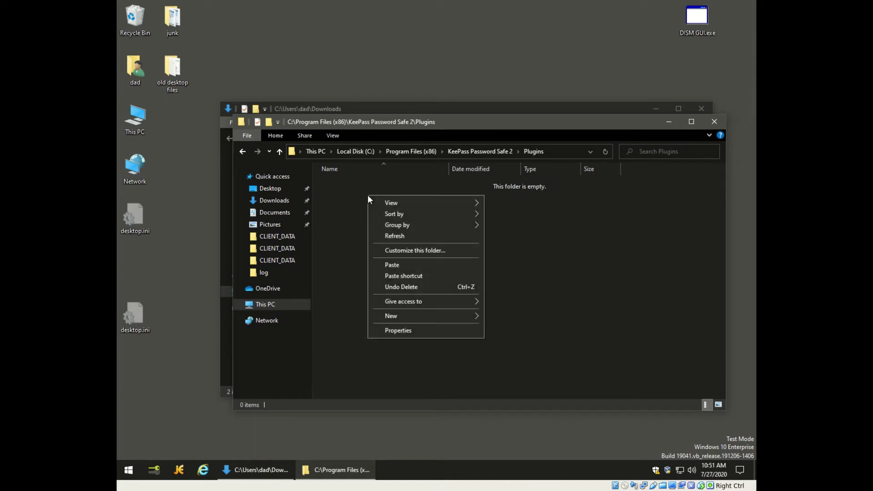
left_click(398, 266)
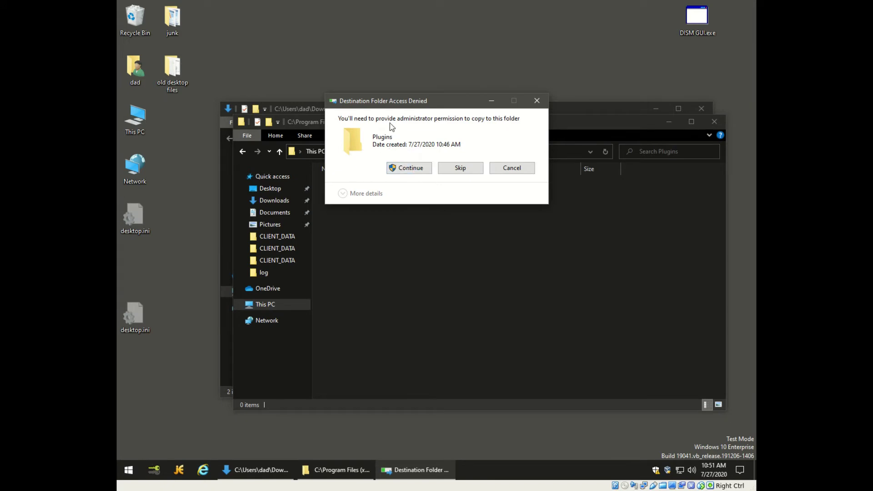
left_click(402, 169)
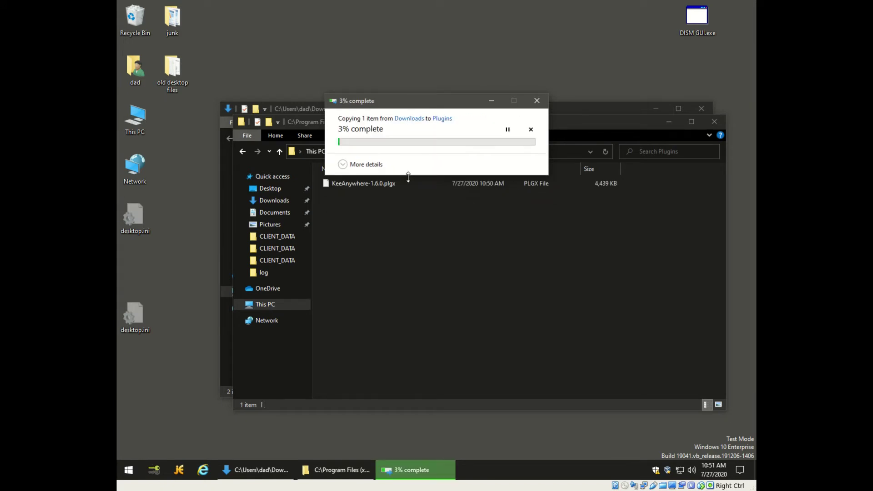
left_click(421, 213)
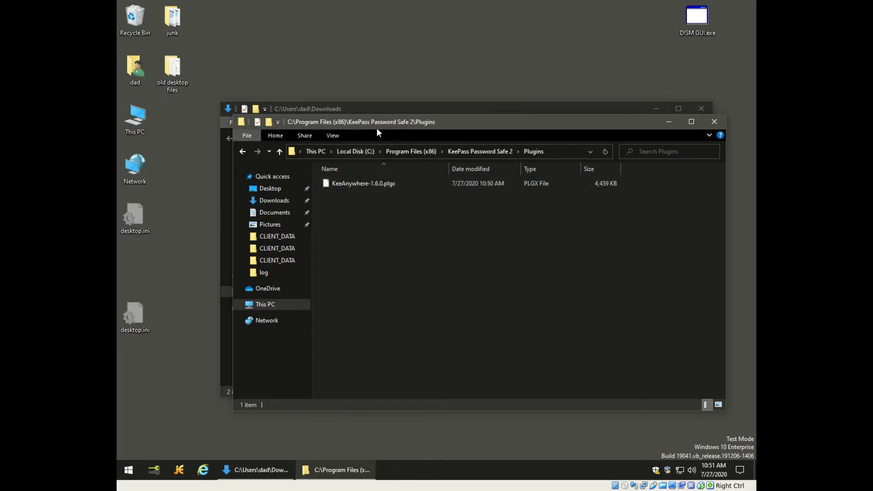
Close the Plugins and Downloads Explorer windows and launch KeePass 2 from the Start menu.
left_click(721, 122)
left_click(706, 110)
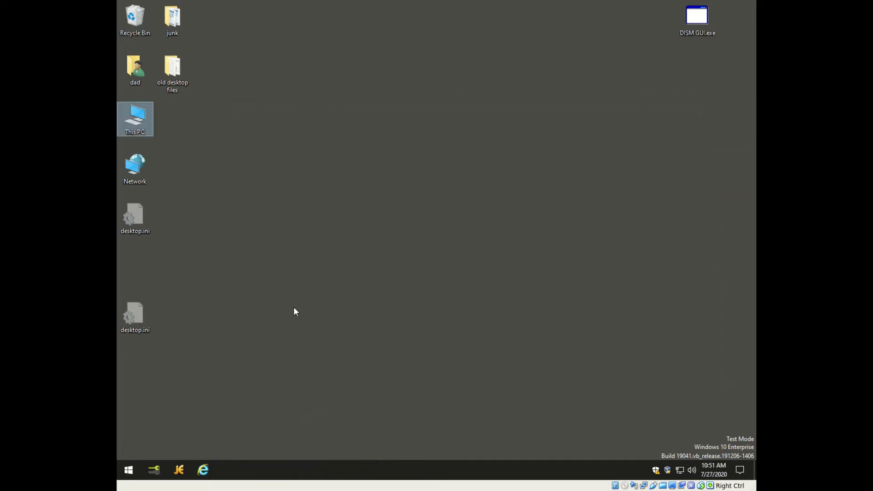
left_click(129, 468)
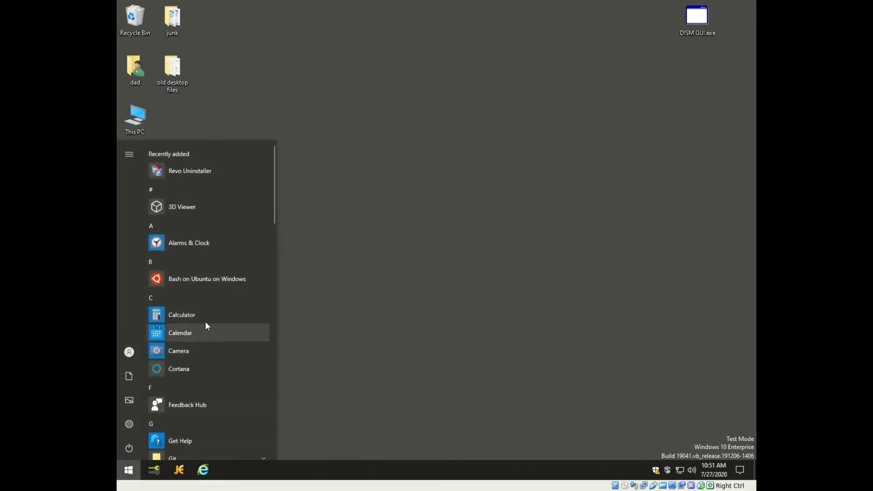
scroll(206, 323, "down", 3)
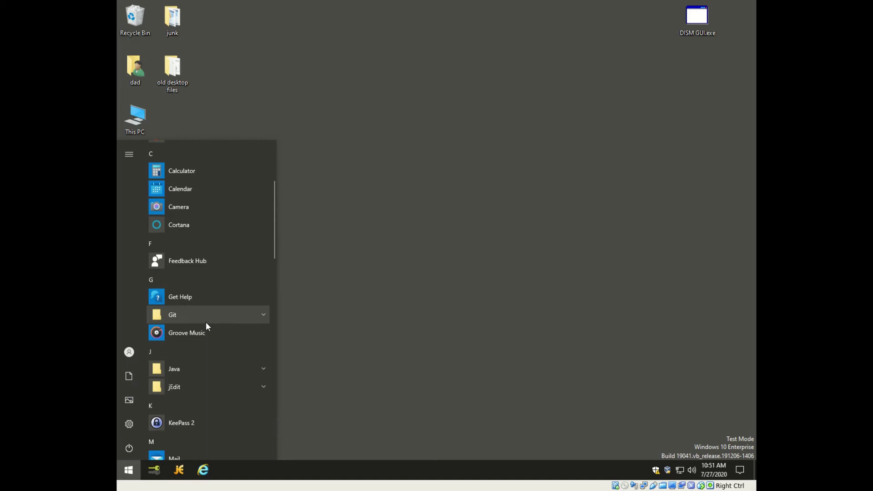
scroll(206, 322, "down", 2)
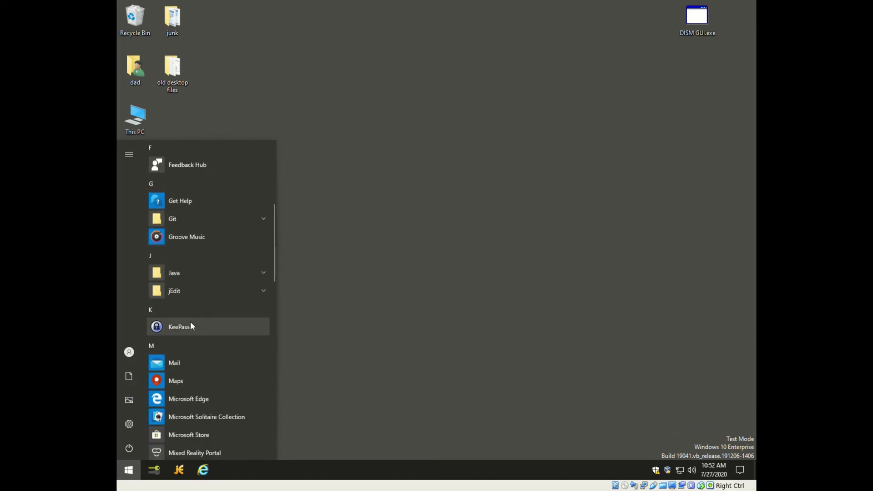
left_click(191, 322)
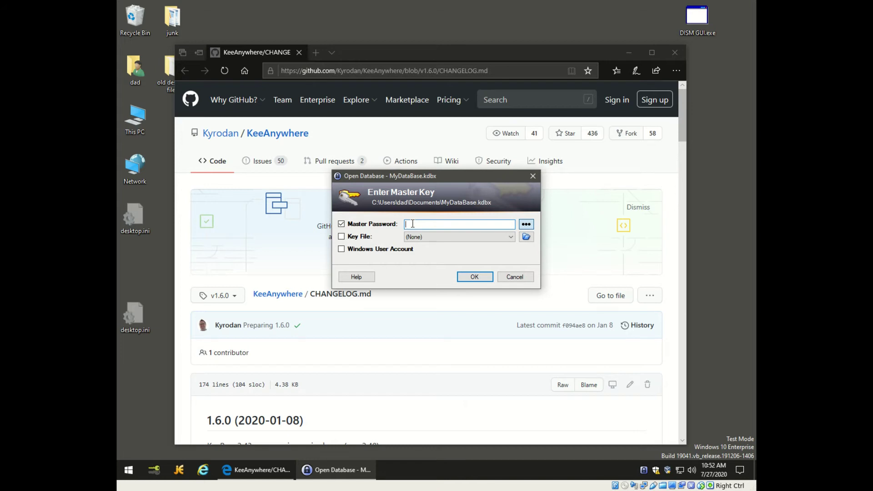
Enter the master password to unlock MyDataBase.kdbx, then close the Edge changelog window.
type("********")
left_click(475, 277)
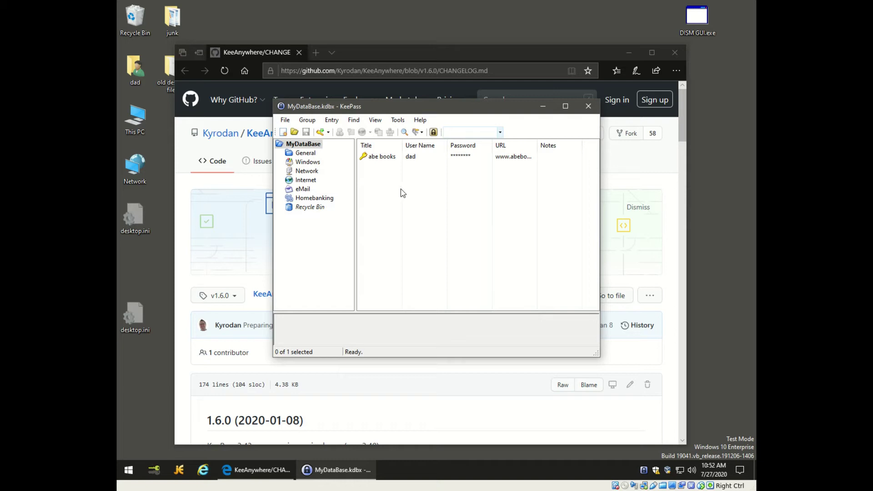
left_click(675, 52)
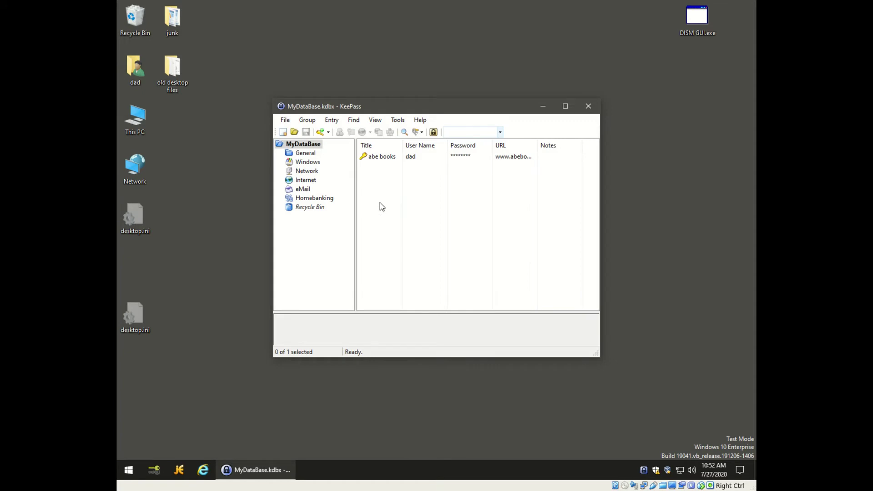
Check File > Open for cloud options and confirm KeeAnywhere 1.6.0 appears under Tools > Plugins.
left_click(285, 120)
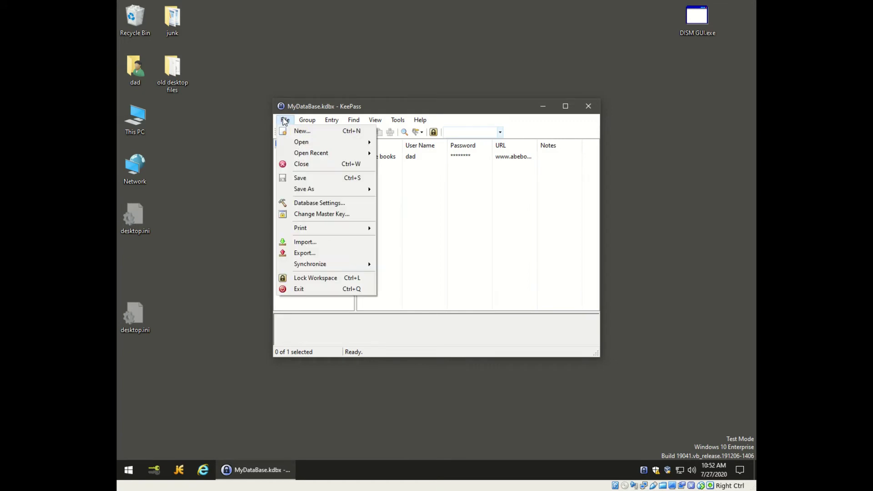
mouse_move(298, 146)
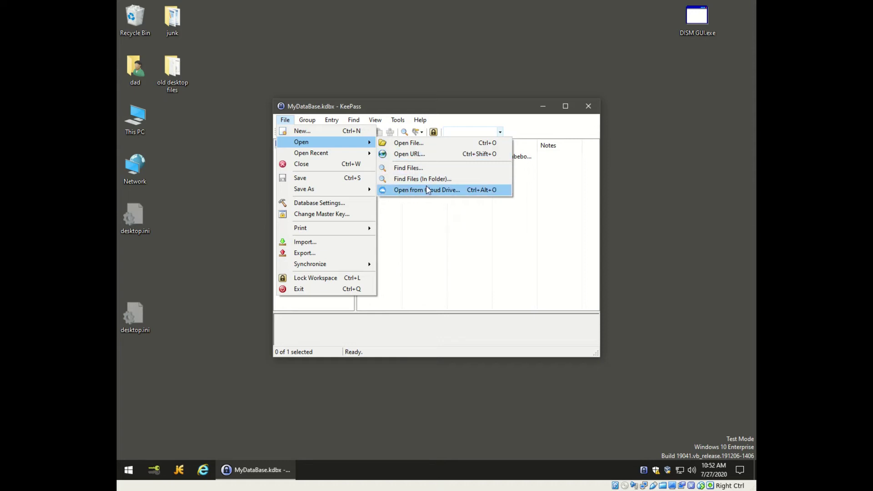
left_click(398, 119)
left_click(398, 120)
left_click(398, 120)
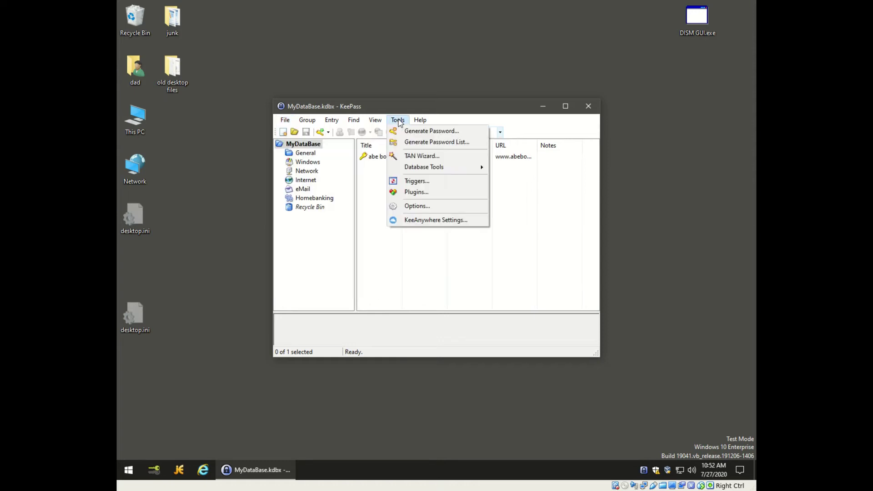
left_click(408, 193)
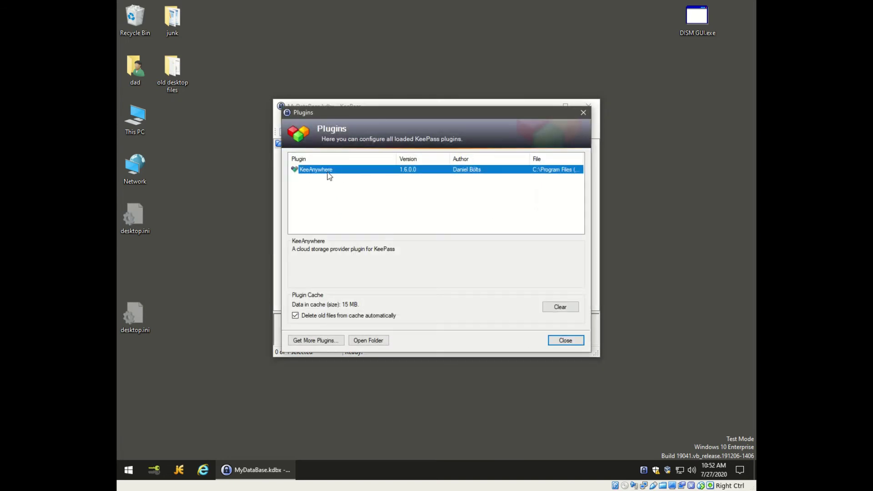
left_click(566, 340)
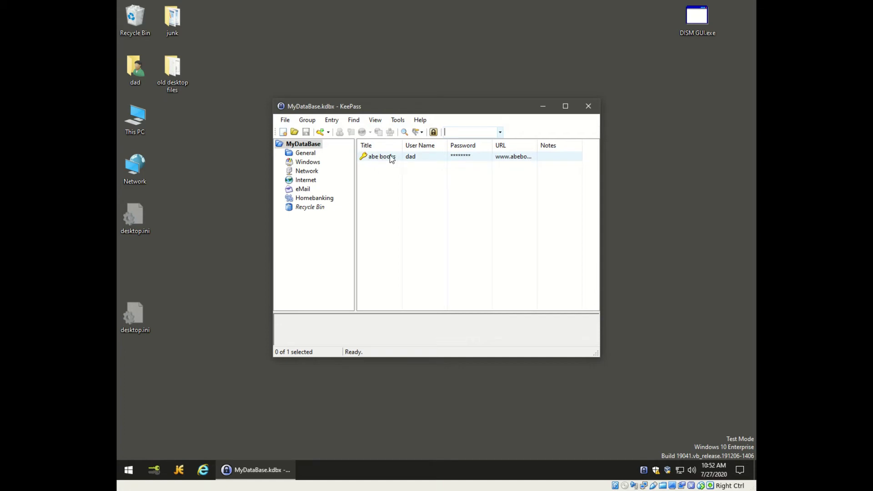
Show File > Save As options, pointing at Save Copy to Cloud Drive.
left_click(283, 123)
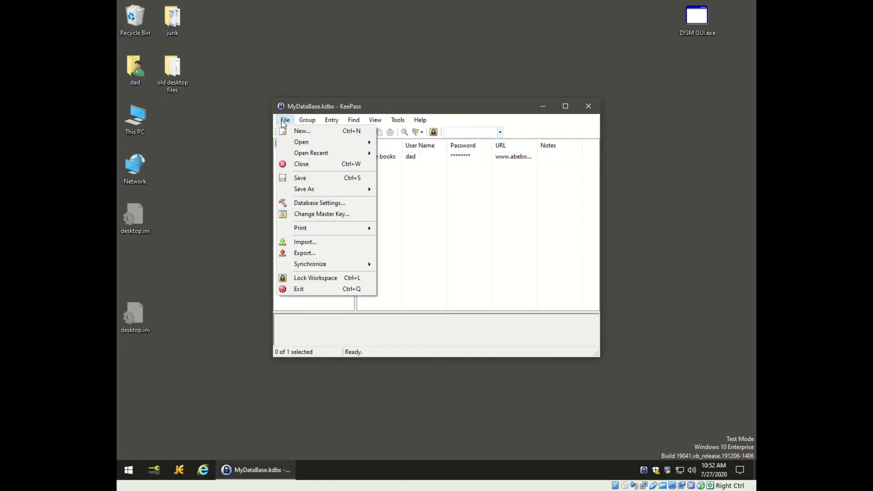
mouse_move(290, 144)
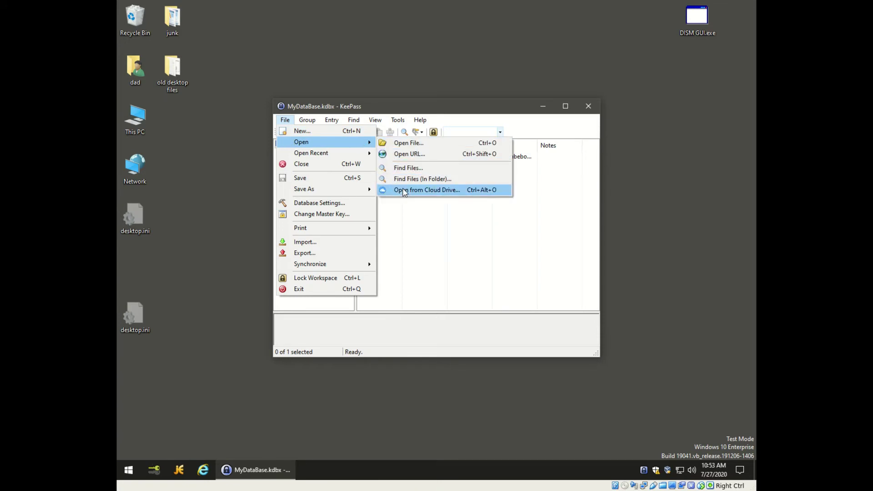
mouse_move(320, 194)
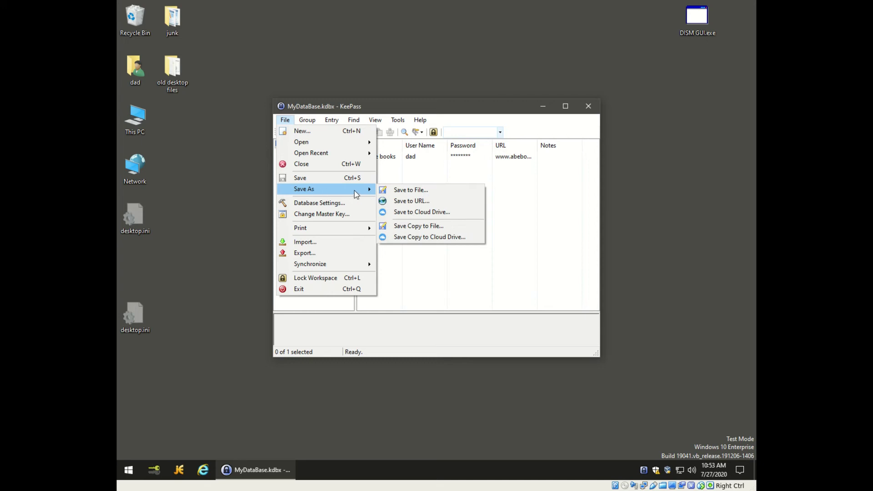
Choose Save Copy to Cloud Drive, agree to account setup, add a Dropbox account, and start My Secret Box.
left_click(406, 241)
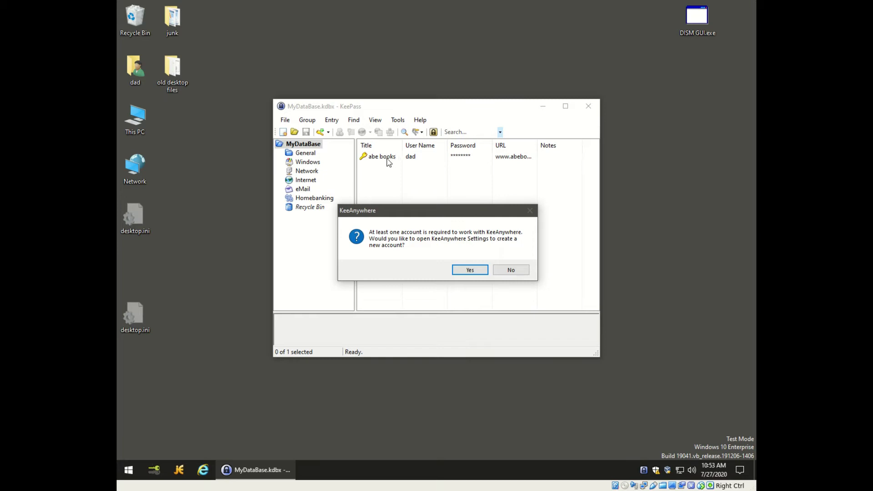
left_click(466, 268)
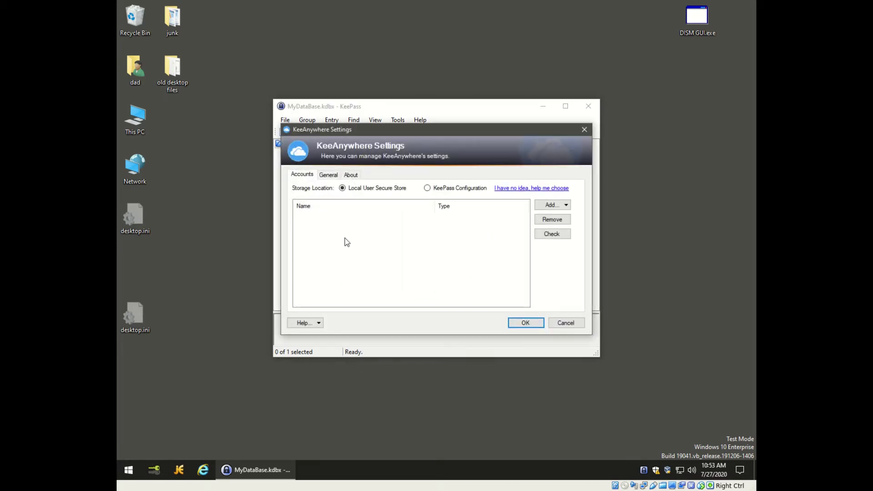
left_click(552, 206)
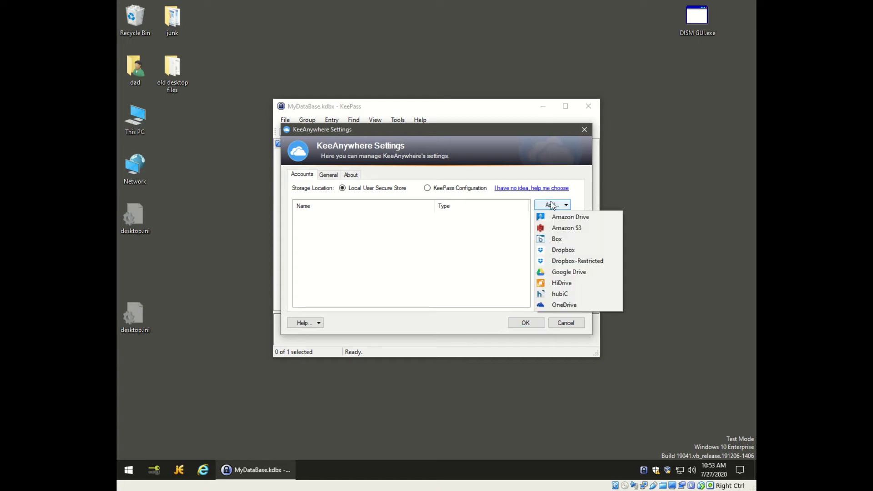
left_click(568, 251)
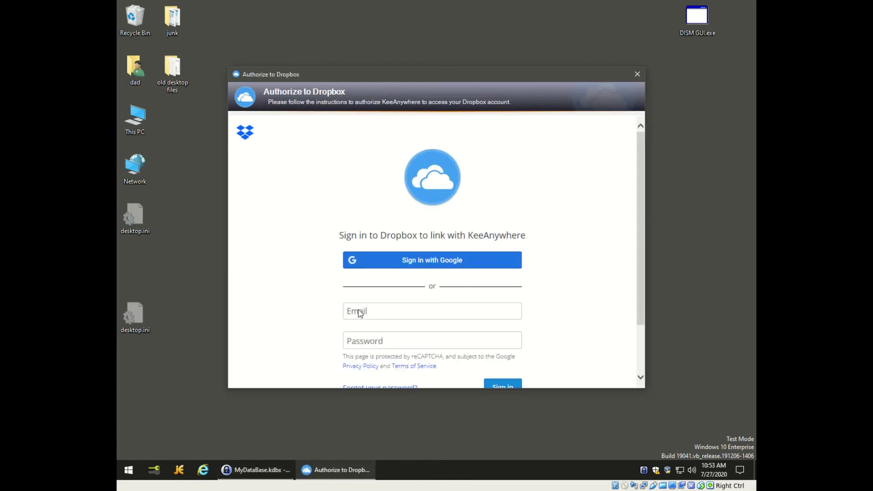
scroll(418, 317, "down", 2)
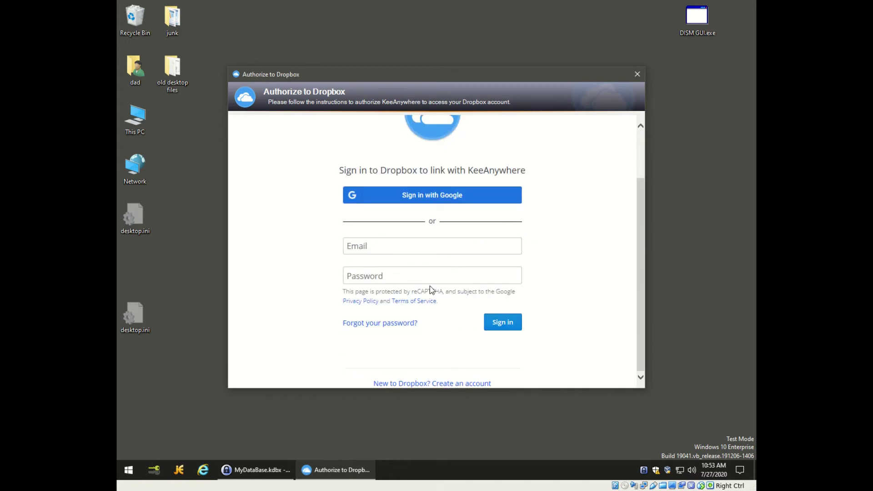
left_click(154, 470)
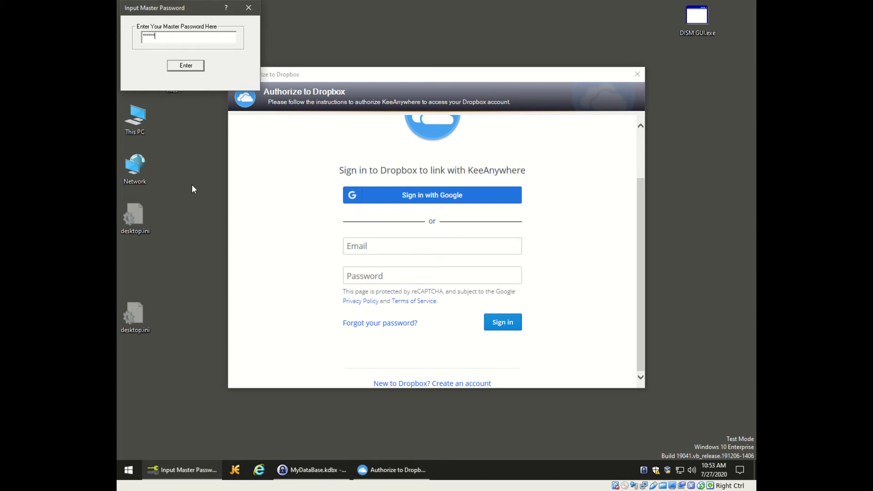
Unlock My Secret Box and open the stored login found by searching 'dropb'.
key("Return")
type("dropbox")
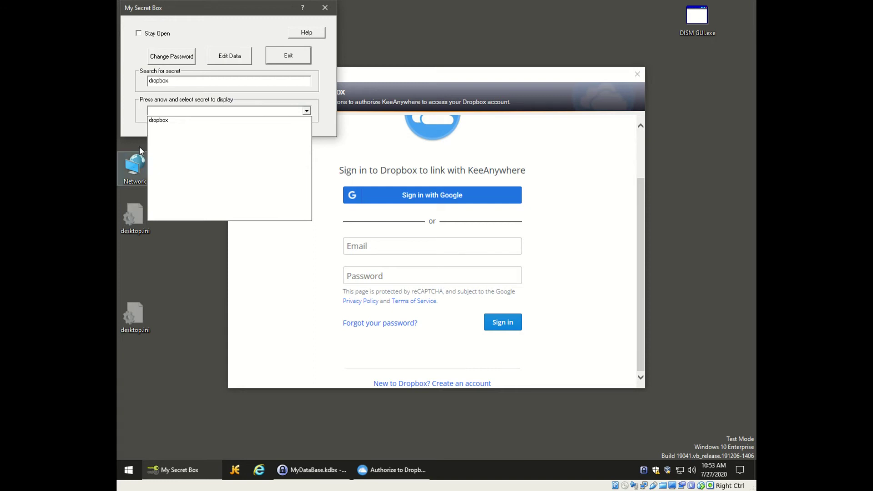
left_click(159, 120)
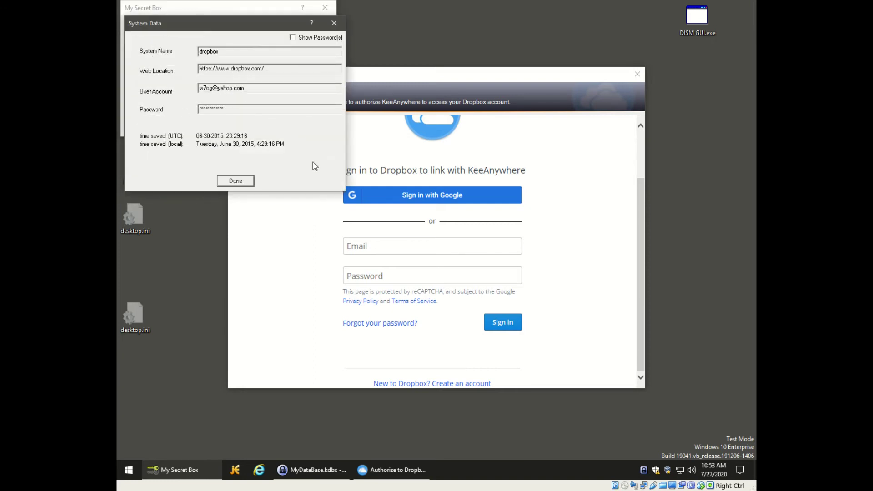
Paste the stored Dropbox e-mail and password into the sign-in form and submit it.
left_click(376, 246)
right_click(378, 248)
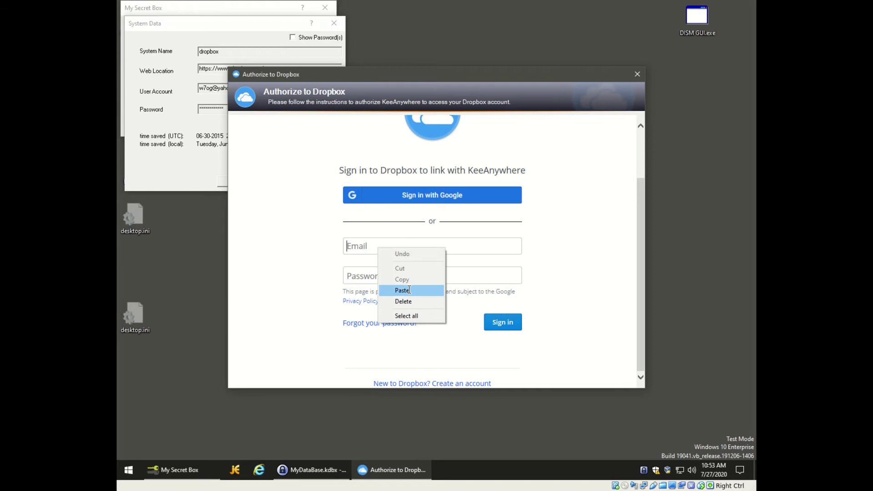
left_click(410, 289)
left_click(207, 108)
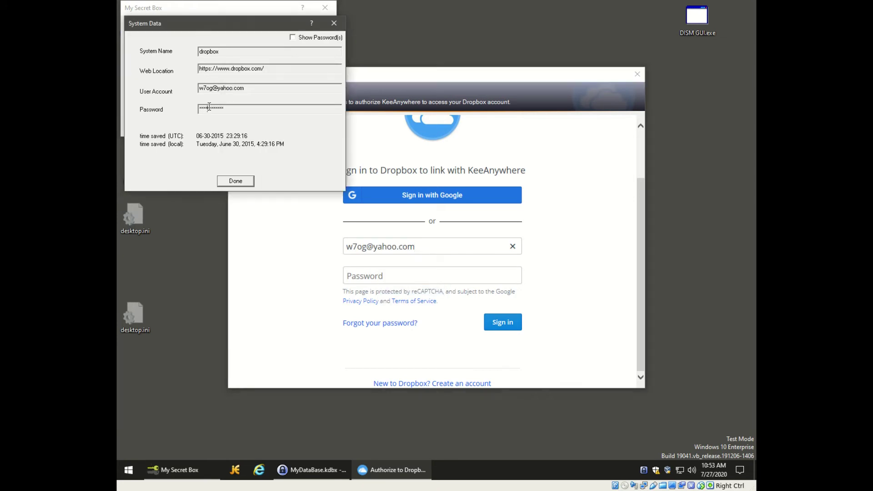
right_click(370, 273)
left_click(395, 317)
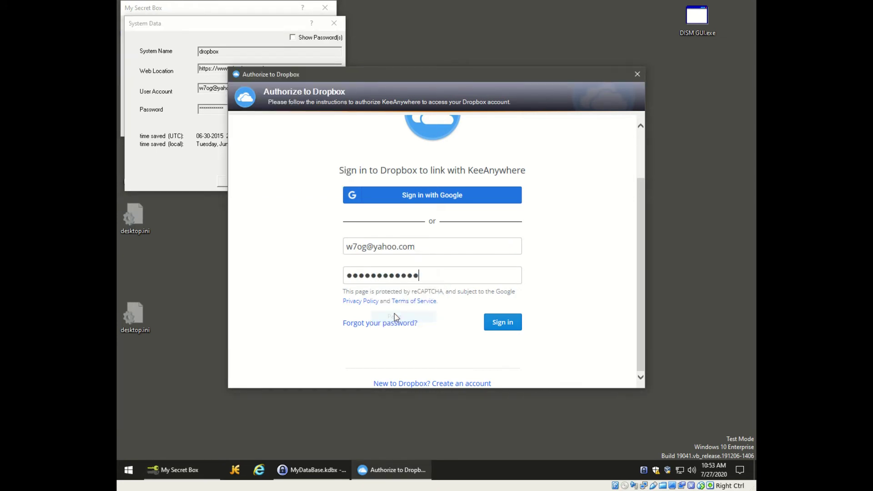
left_click(491, 322)
Close the stored login details and exit My Secret Box.
left_click(211, 183)
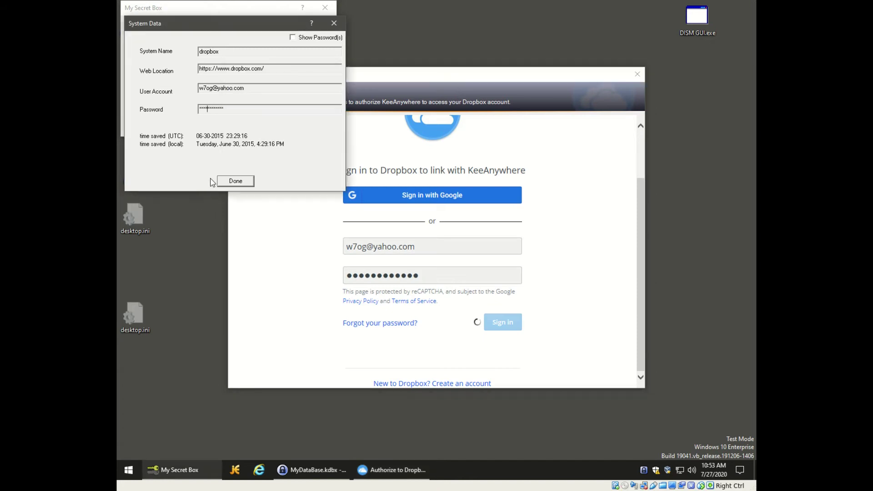
left_click(235, 181)
left_click(297, 58)
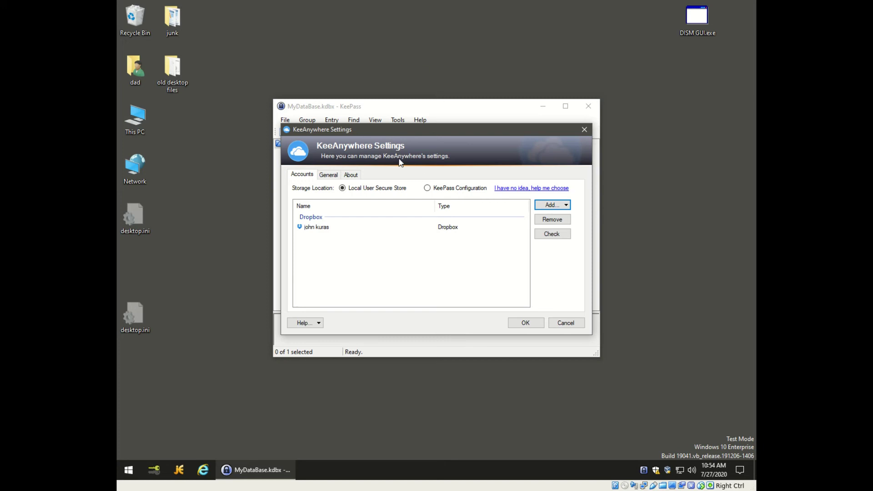
Complete the Dropbox authorization so the new Dropbox account is listed in KeeAnywhere's Accounts tab.
left_click(449, 230)
Confirm the KeeAnywhere settings and start Save Copy to Cloud Drive for the database.
left_click(525, 323)
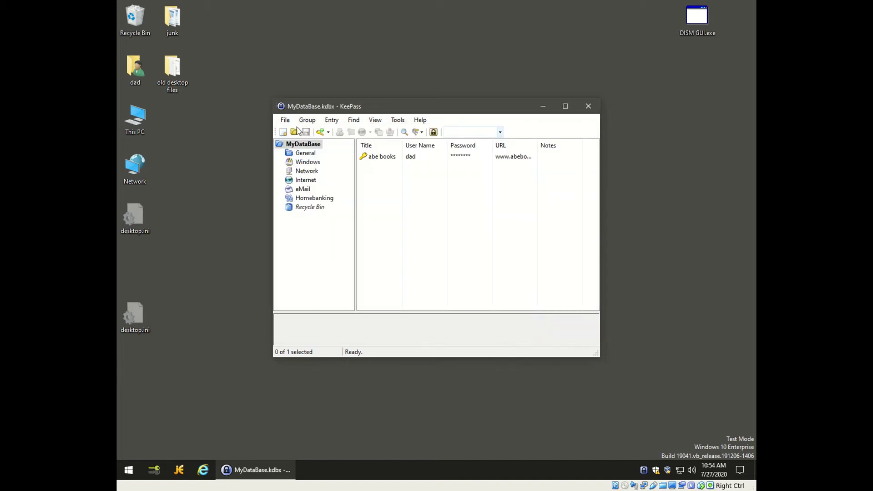
left_click(285, 120)
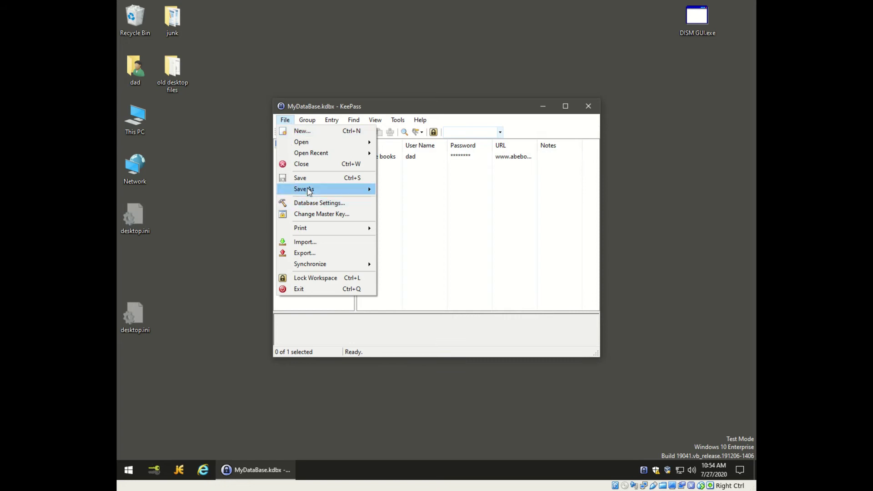
mouse_move(309, 191)
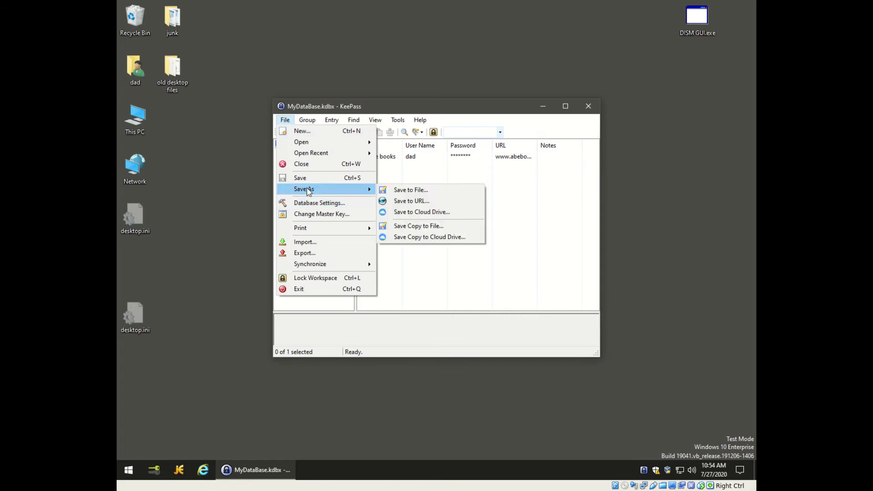
left_click(415, 238)
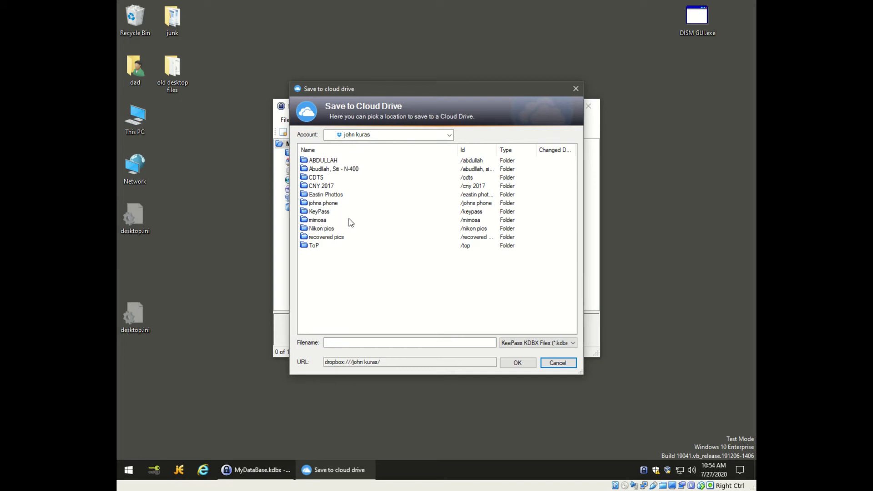
Open the Dropbox KeyPass folder and enter MorePasswords as the file name.
left_click(309, 214)
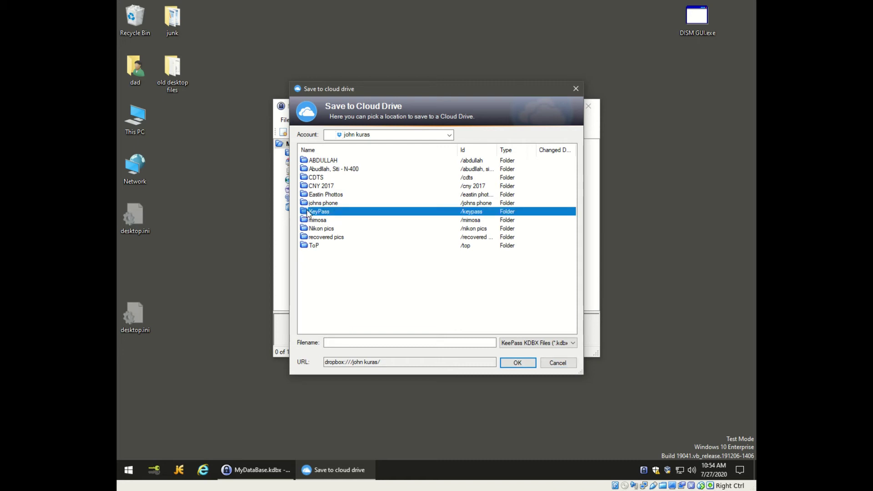
double_click(307, 213)
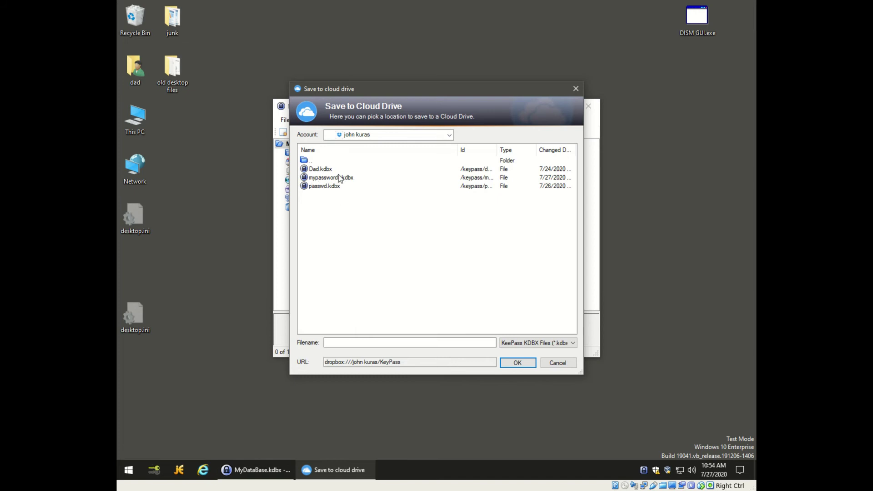
left_click(333, 344)
type("MorePasswords")
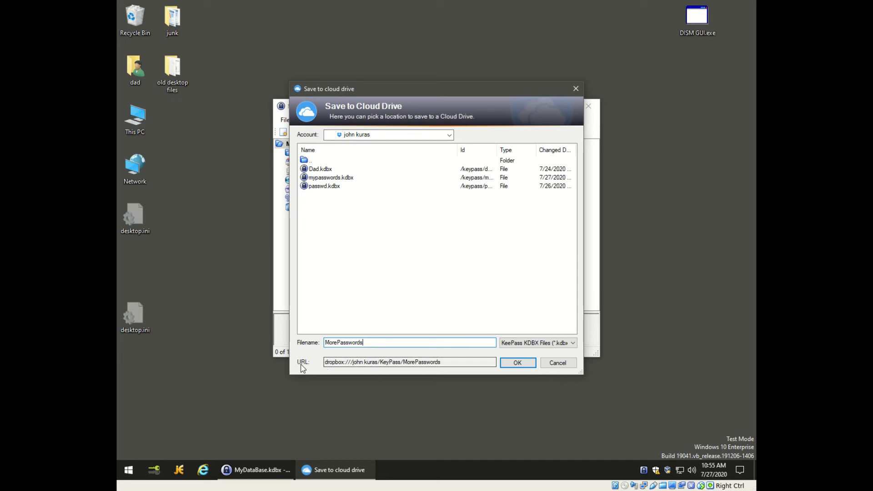
Copy the Dropbox KeePass/MorePasswords destination address from the URL field.
left_click_drag(444, 362, 323, 362)
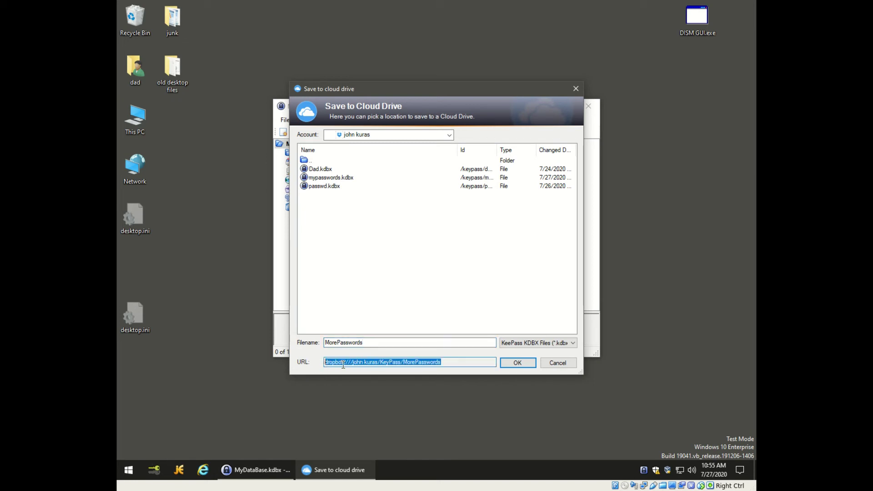
right_click(343, 363)
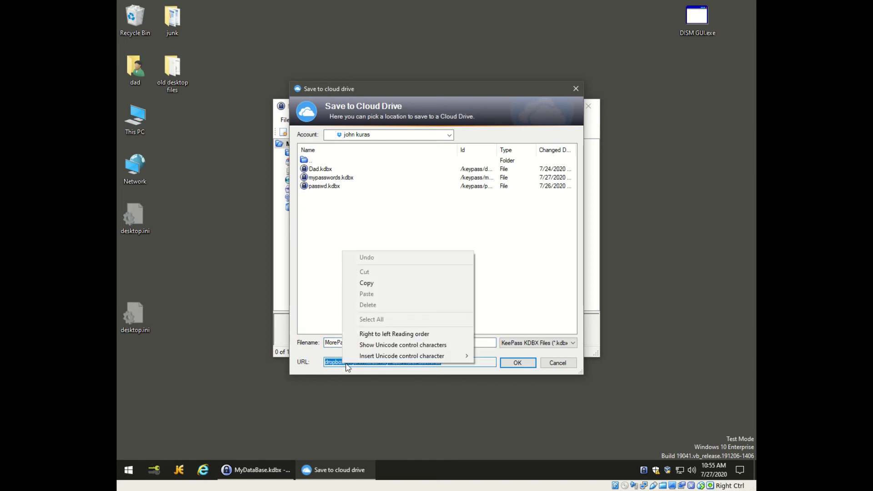
left_click(372, 284)
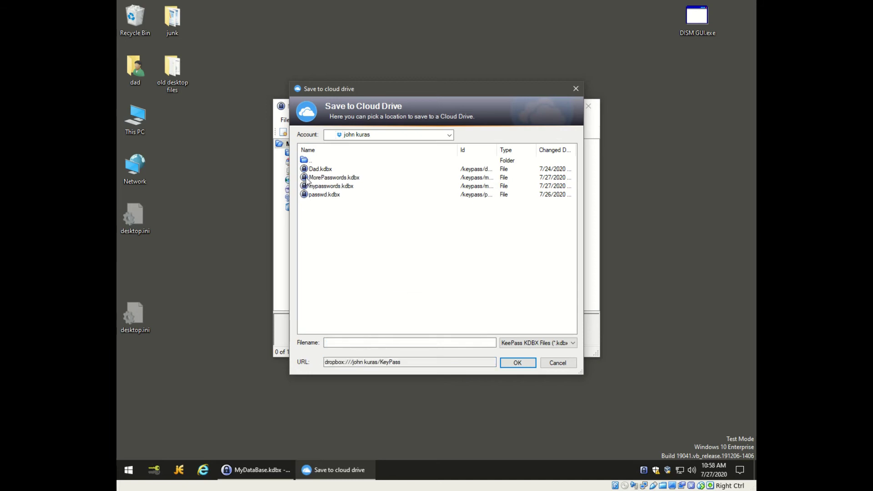
Select the saved MorePasswords.kdbx and copy its full Dropbox cloud address.
left_click(306, 179)
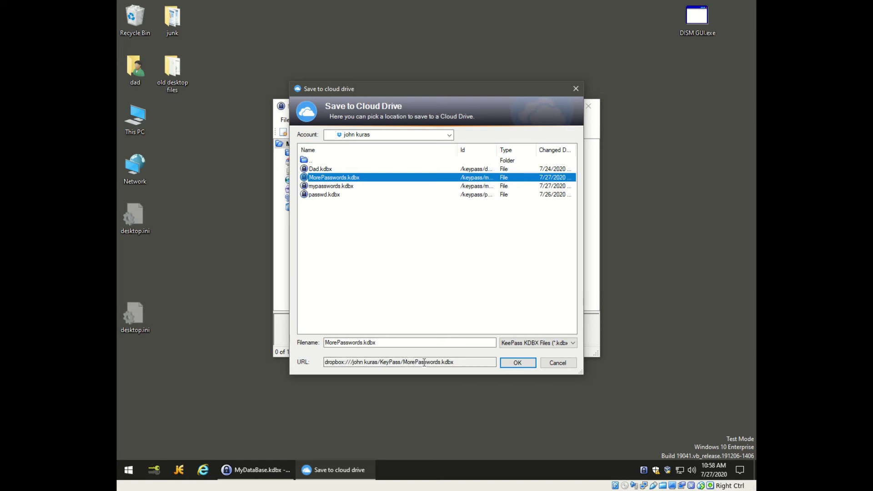
left_click_drag(460, 362, 321, 363)
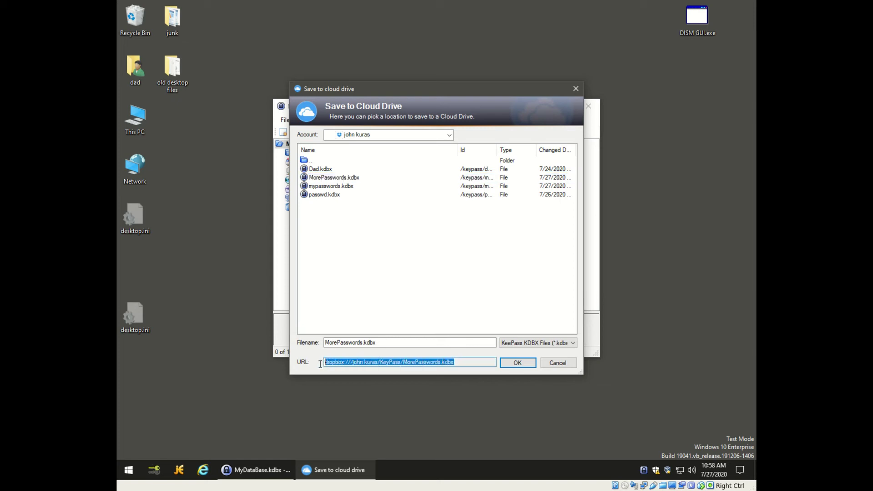
right_click(406, 362)
left_click(442, 283)
Close the cloud save window and paste the MorePasswords.kdbx Dropbox address into Synchronize with URL.
left_click(576, 89)
left_click(286, 120)
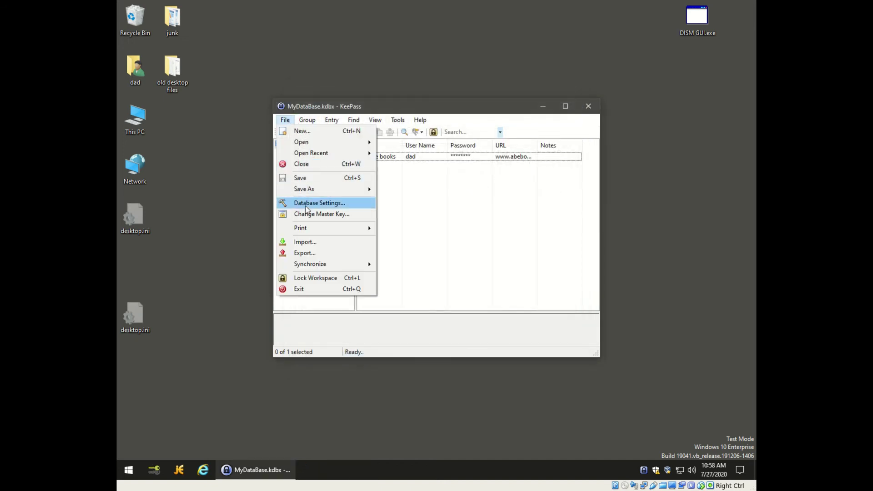
mouse_move(317, 266)
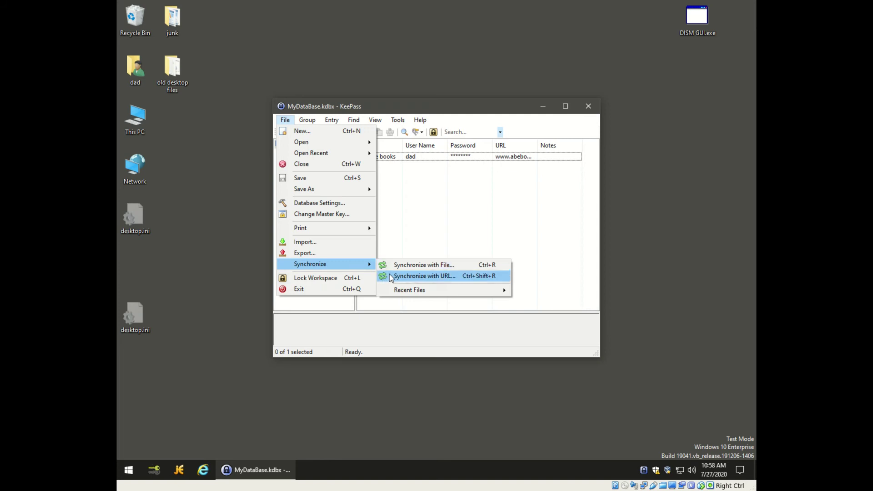
left_click(419, 277)
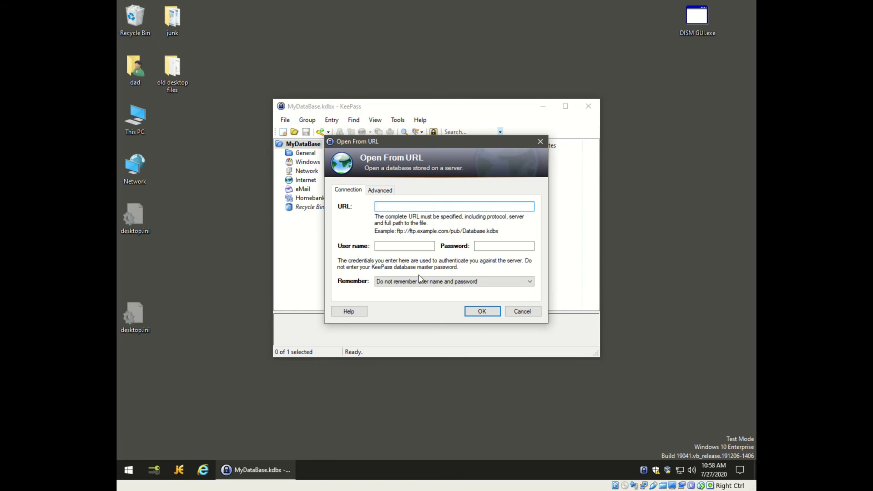
right_click(388, 205)
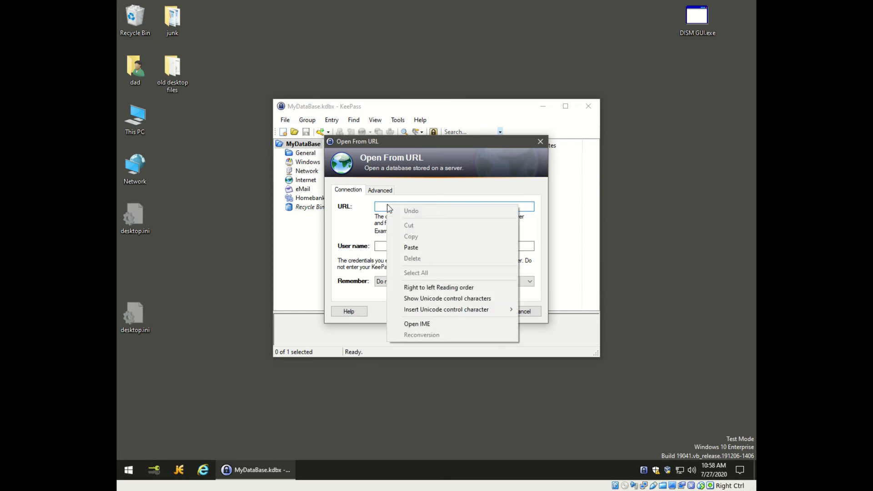
left_click(411, 248)
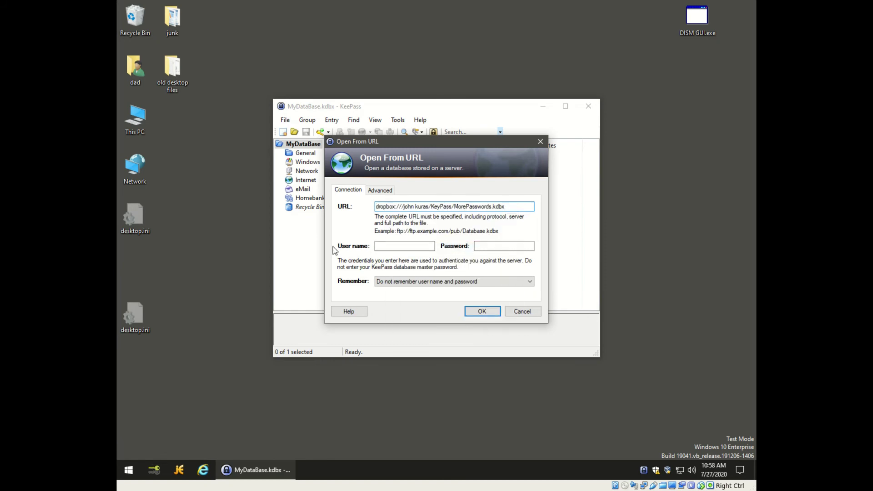
Unlock My Secret Box with the master password and pull up the stored dropbox login.
left_click(164, 469)
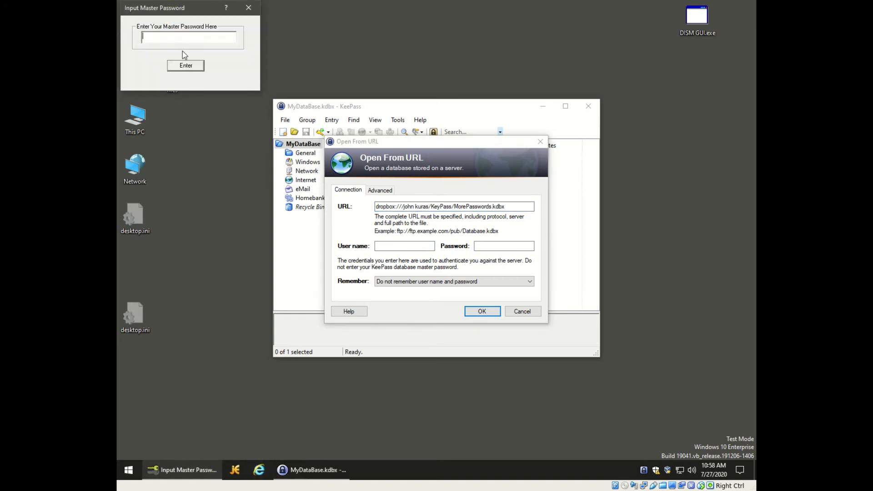
type("***")
key("Return")
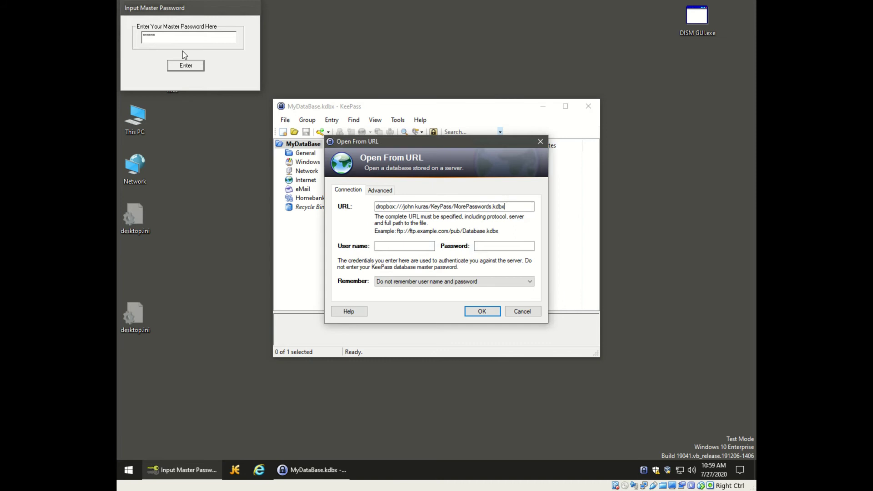
type("dropbox")
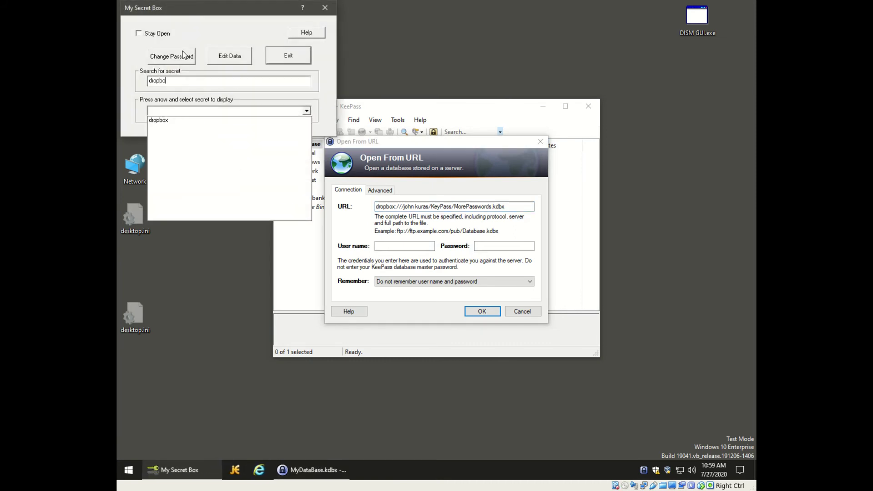
left_click(165, 120)
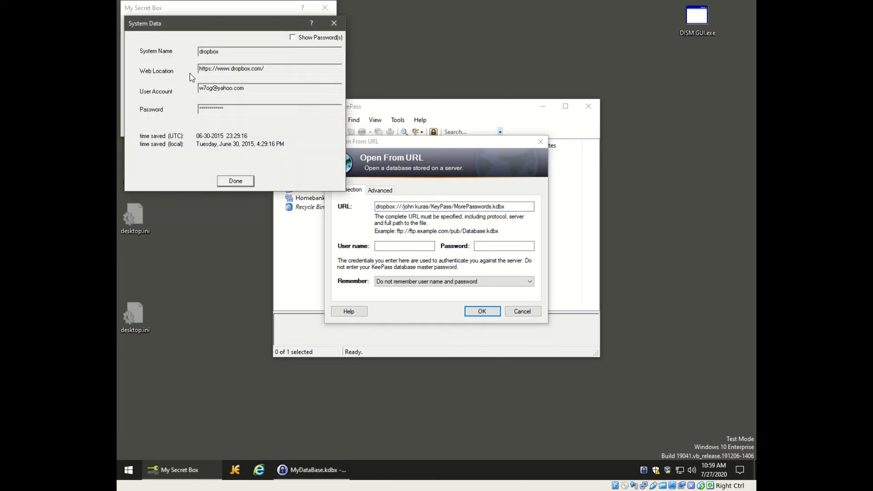
right_click(394, 247)
Paste the stored Dropbox user name and password into the Open From URL dialog.
left_click(416, 288)
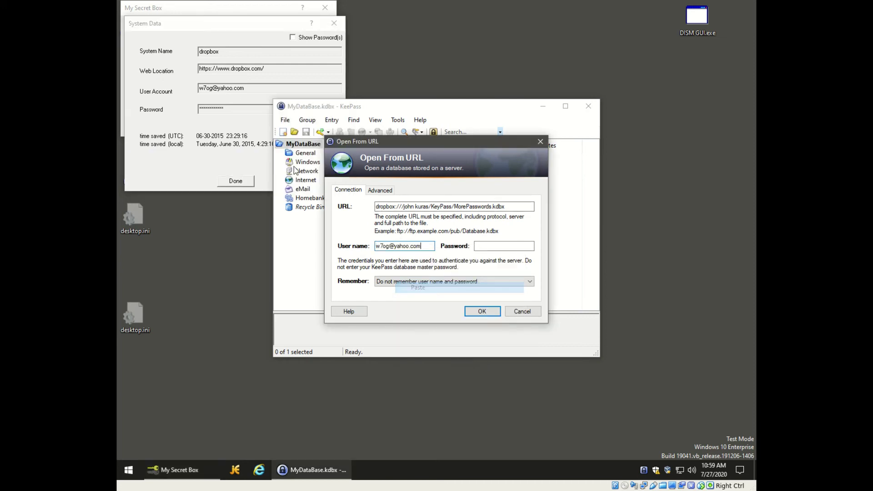
left_click(254, 112)
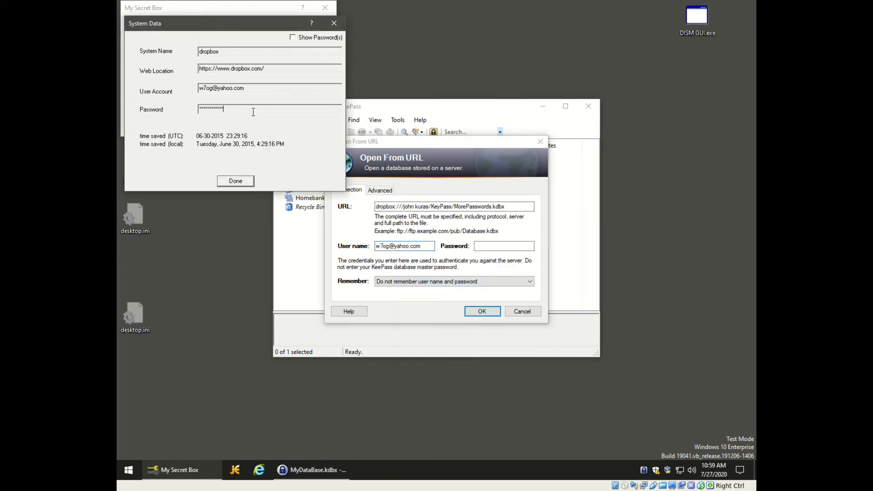
left_click(482, 247)
right_click(483, 247)
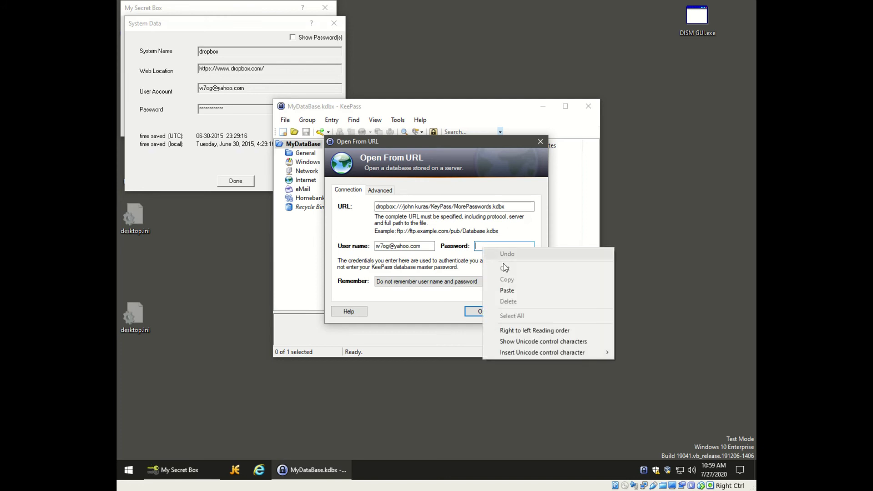
left_click(516, 290)
Set Remember to 'Remember user name and password' and synchronize with MorePasswords.kdbx.
left_click(480, 284)
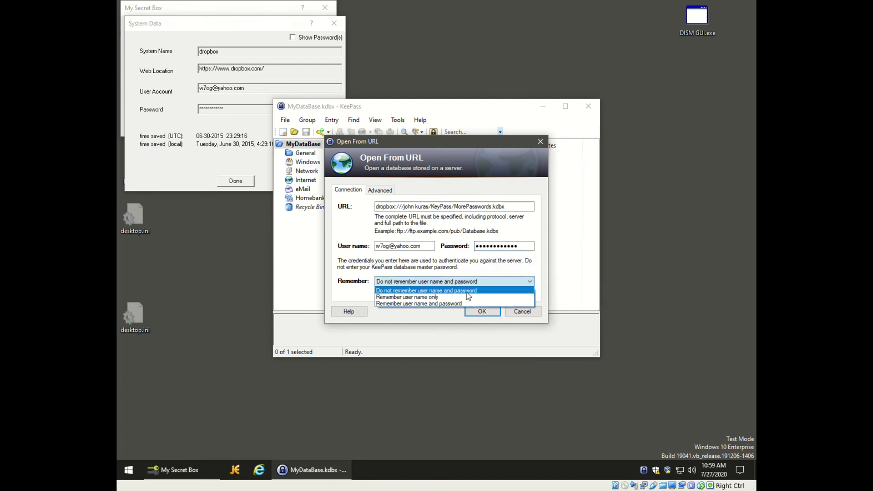
left_click(457, 304)
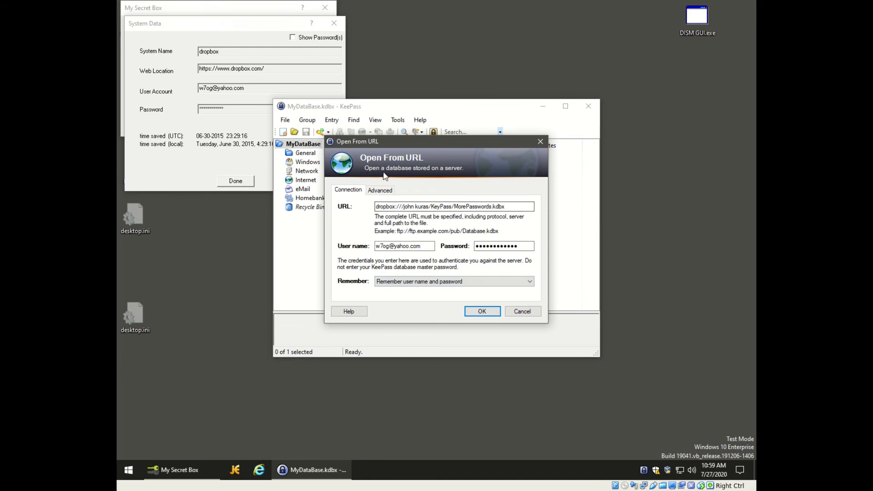
left_click(482, 312)
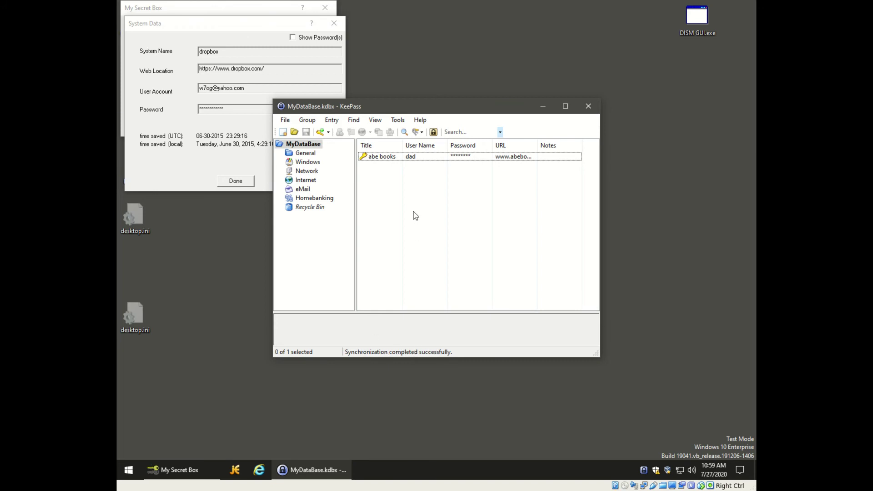
Retitle the abe books entry 'abe books update' and change its user name to dad2.
left_click(286, 121)
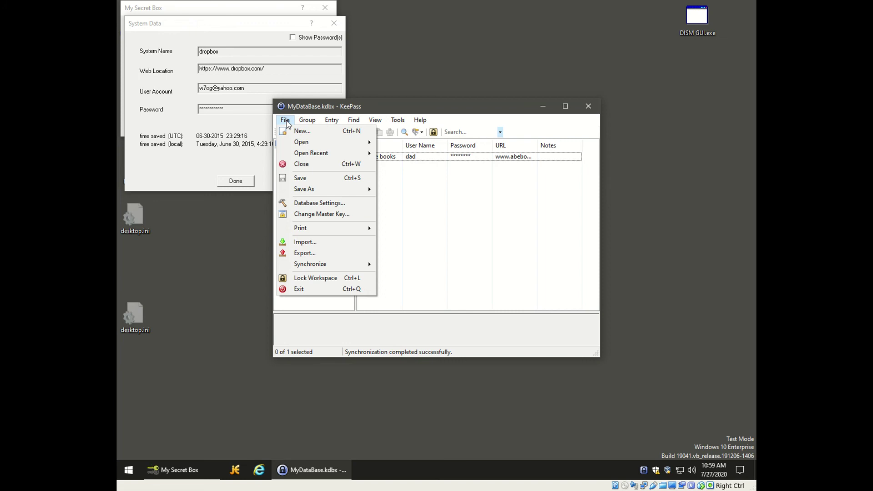
left_click(440, 159)
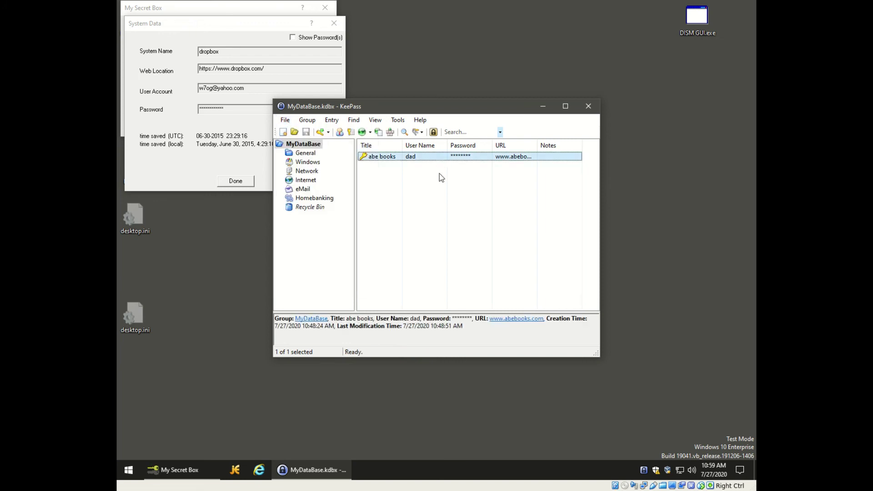
double_click(397, 157)
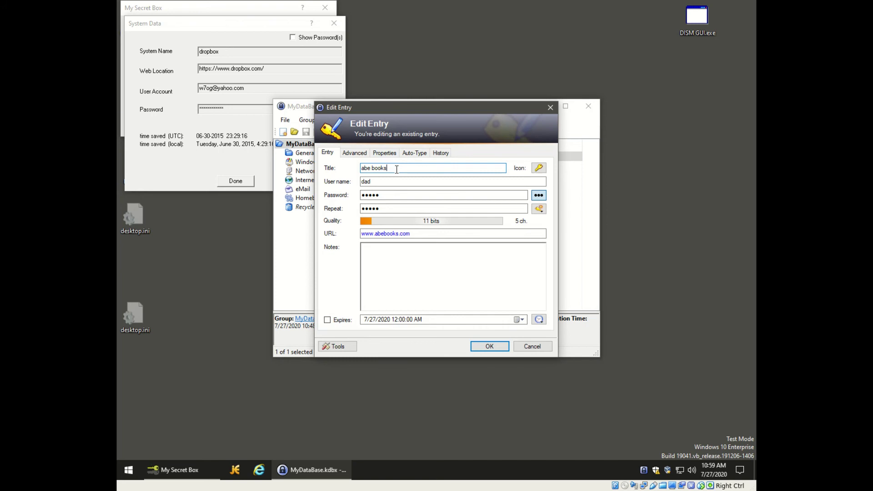
type("uipda")
key("BackSpace")
key("BackSpace")
type("pdate")
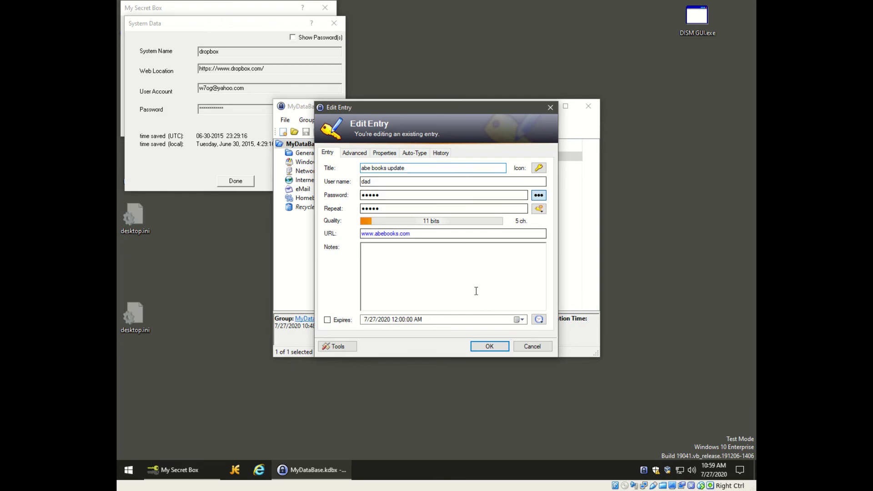
left_click(378, 182)
type("2")
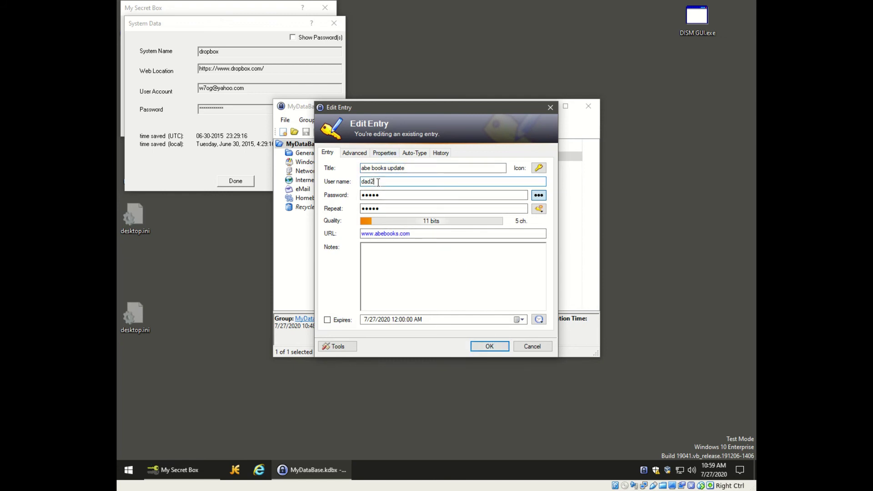
left_click(490, 345)
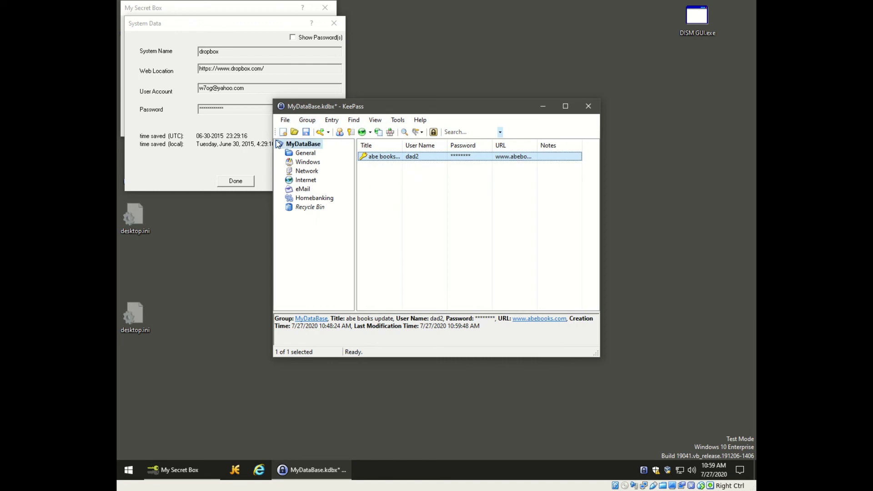
Close the stored Dropbox login details and exit My Secret Box.
left_click(265, 169)
left_click(235, 181)
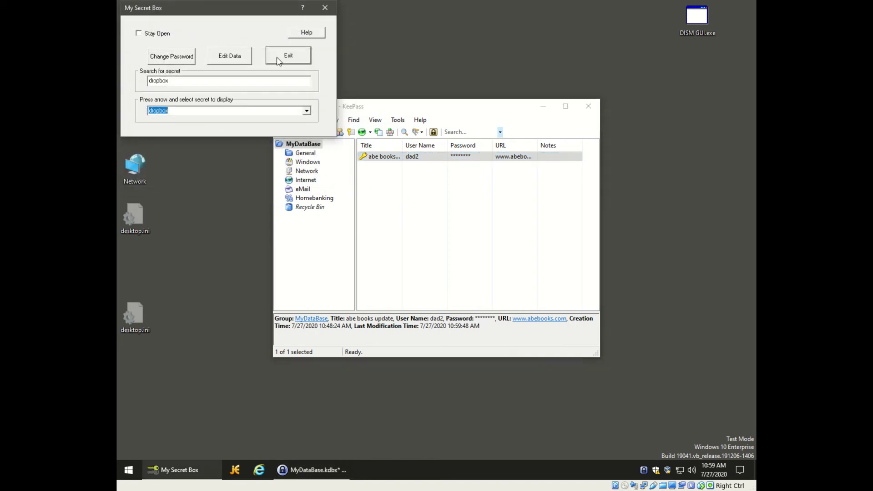
left_click(288, 55)
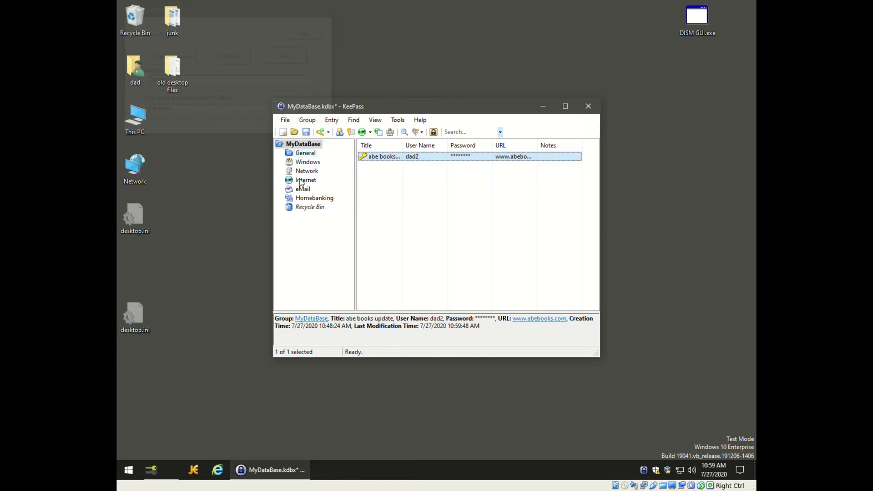
Resynchronize MyDataBase with the Dropbox MorePasswords.kdbx from the Synchronize recent-files list.
left_click(285, 121)
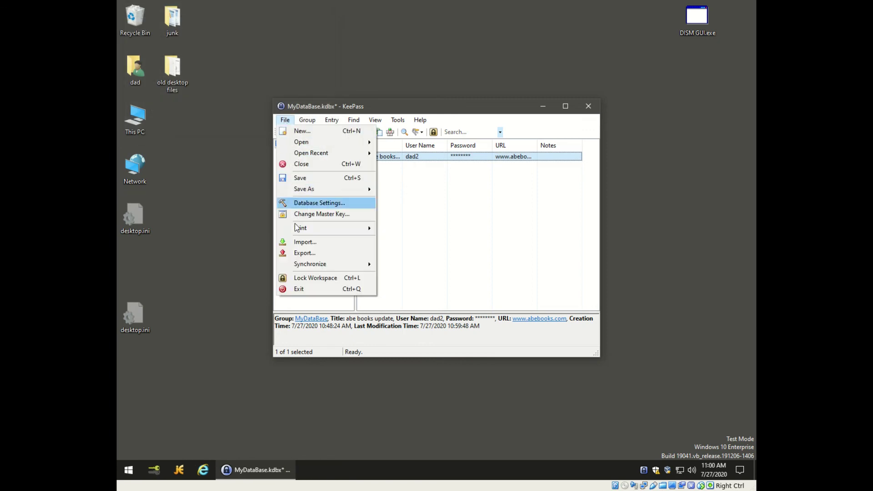
mouse_move(327, 267)
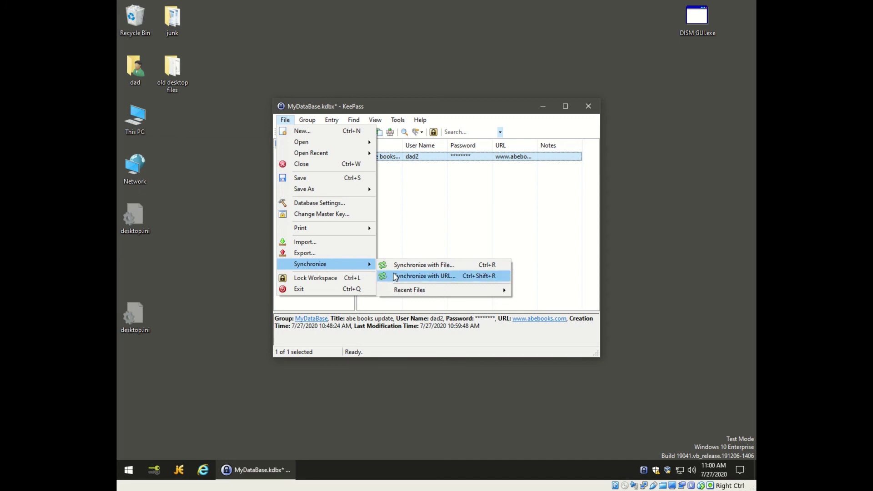
mouse_move(414, 291)
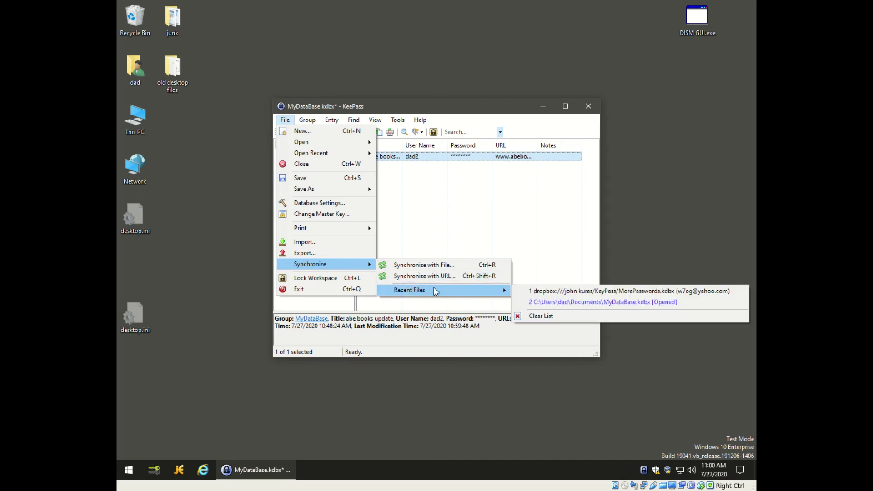
left_click(531, 292)
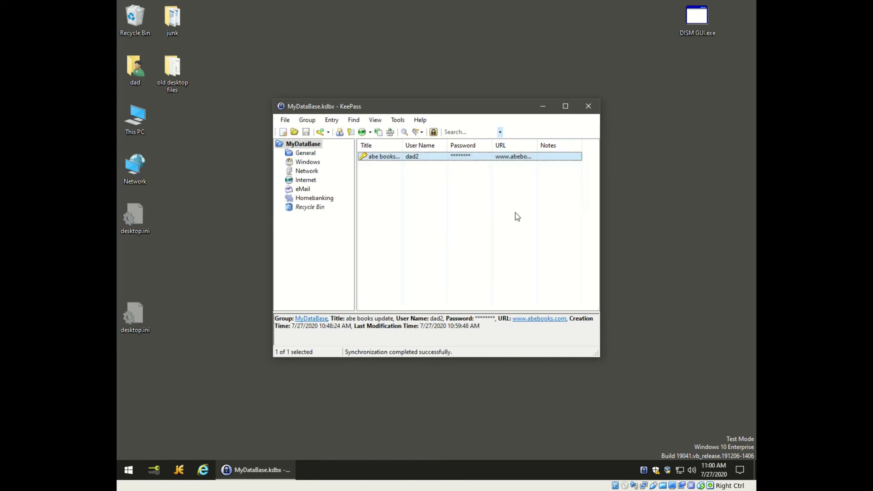
Close KeePass and relaunch KeePass 2 from the Start menu.
left_click(589, 106)
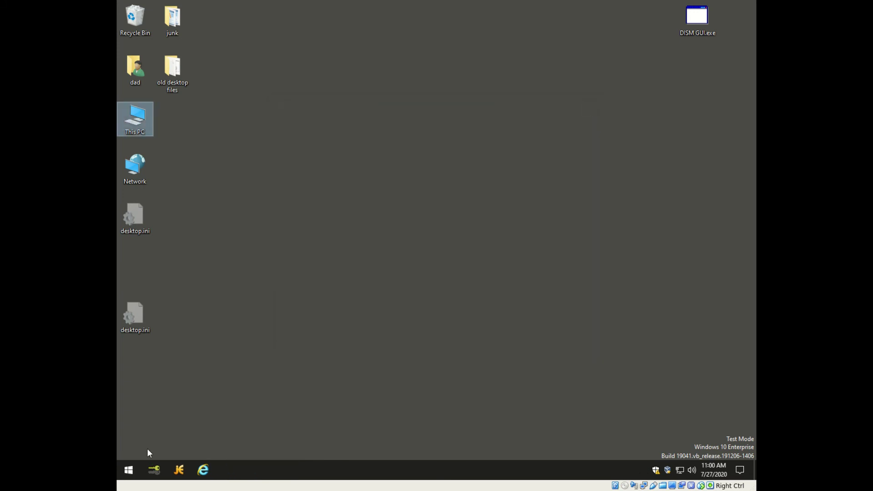
left_click(128, 473)
mouse_move(120, 276)
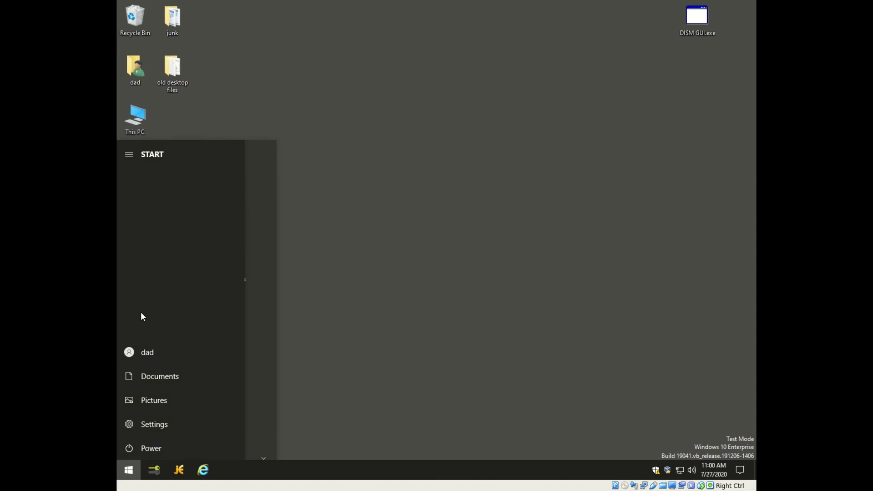
scroll(196, 364, "down", 5)
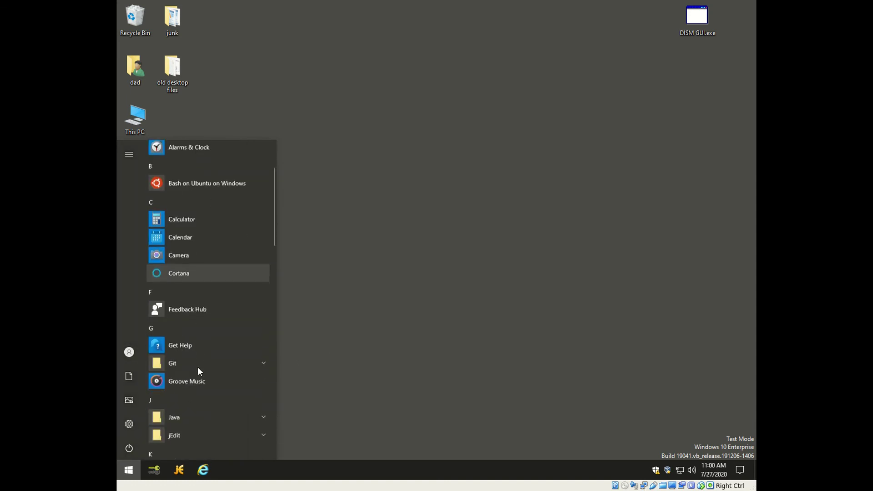
scroll(196, 355, "down", 2)
left_click(182, 280)
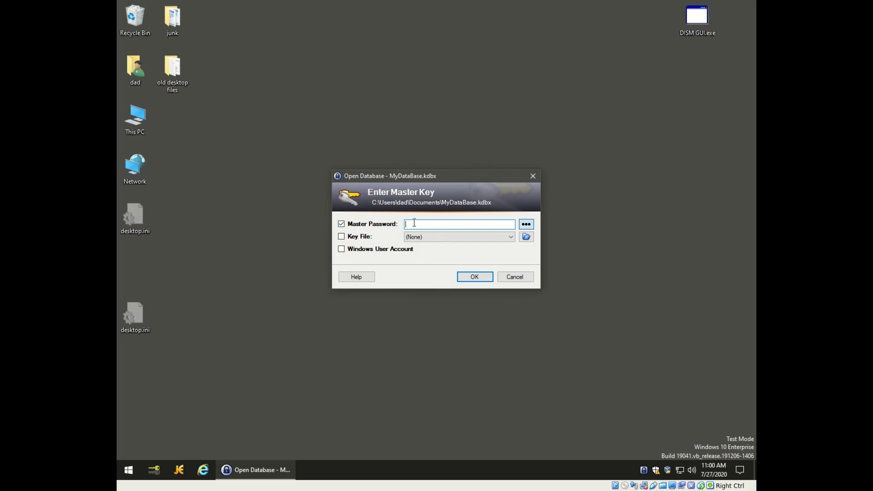
Unlock MyDataBase with the master password and select the abe books update entry.
type("********")
left_click(468, 277)
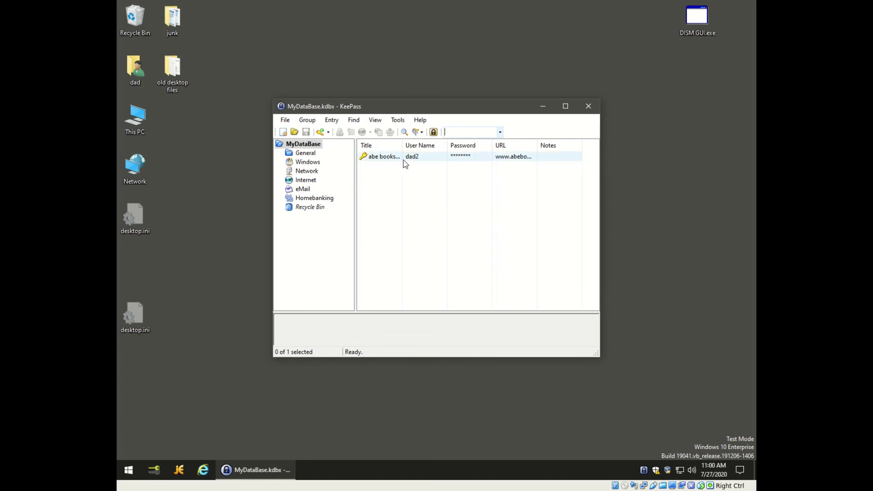
left_click(391, 157)
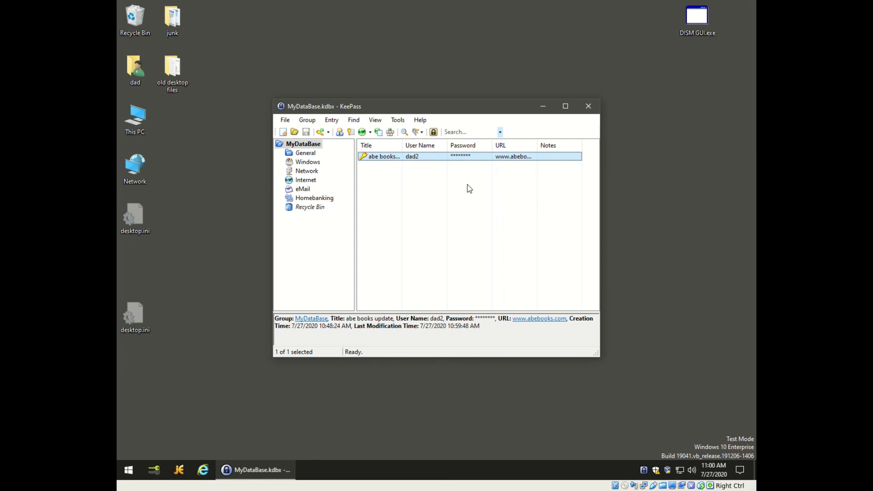
Show the recent files for synchronizing, including the Dropbox MorePasswords.kdbx copy.
left_click(285, 120)
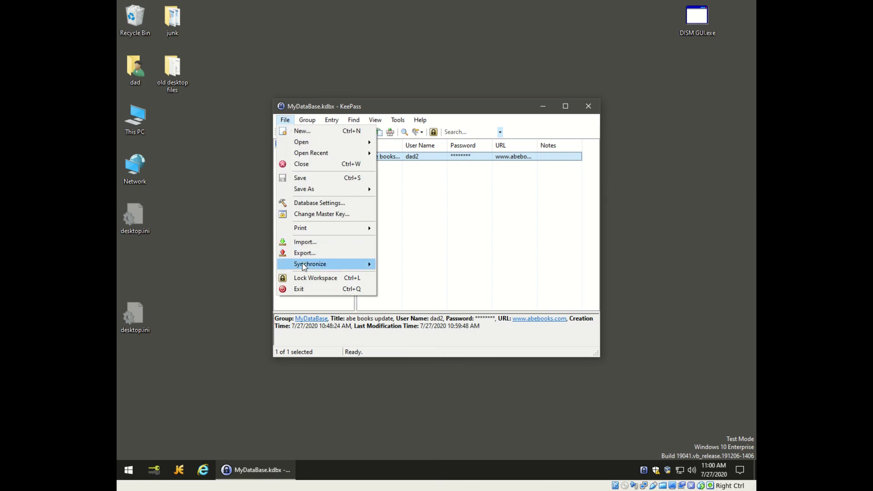
mouse_move(403, 291)
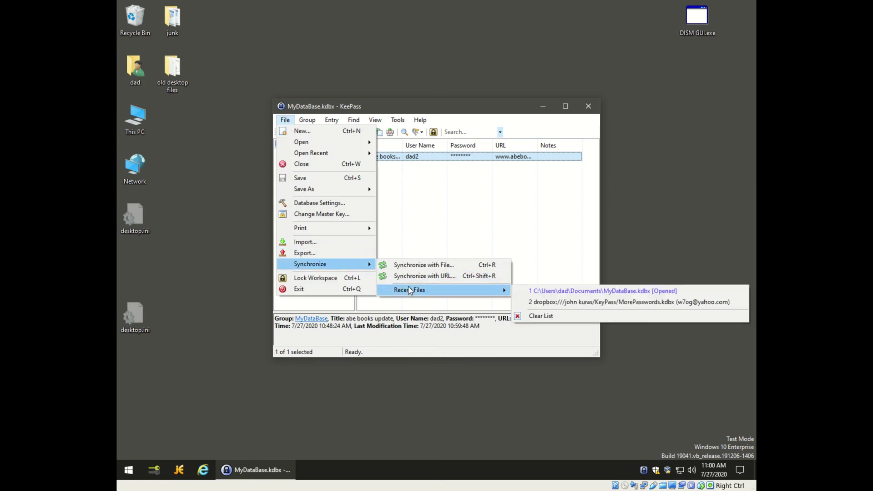